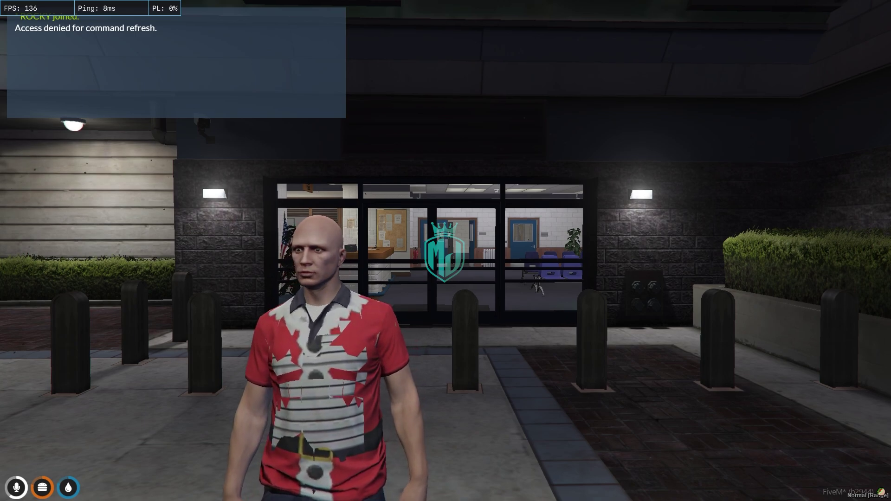
# Step: Leave the FiveM game and bring the Quasar Inventory store page forward in Chrome
pyautogui.press('super')
pyautogui.click(78, 494)
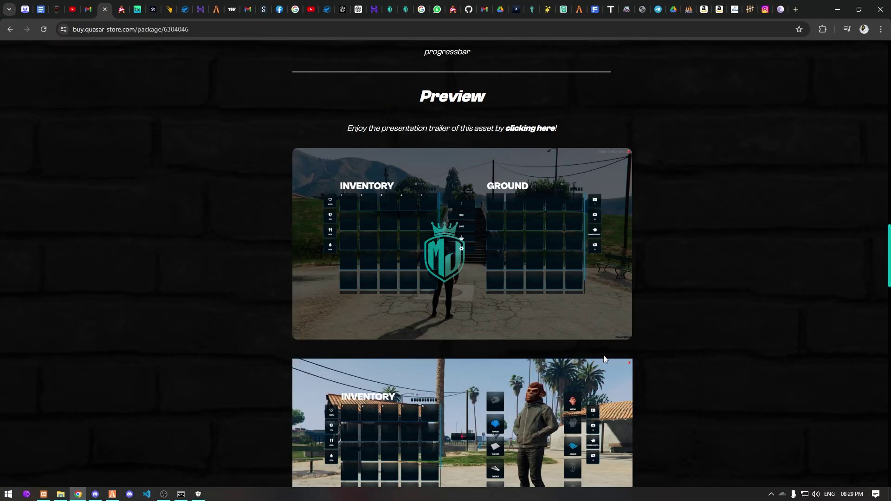
pyautogui.scroll(-3, 683, 349)
pyautogui.scroll(1, 683, 349)
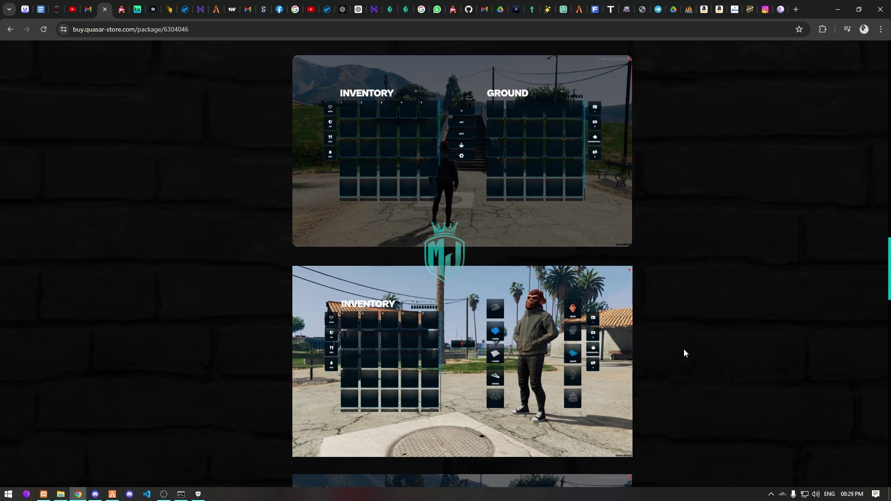
pyautogui.scroll(1, 624, 309)
pyautogui.scroll(-3, 509, 223)
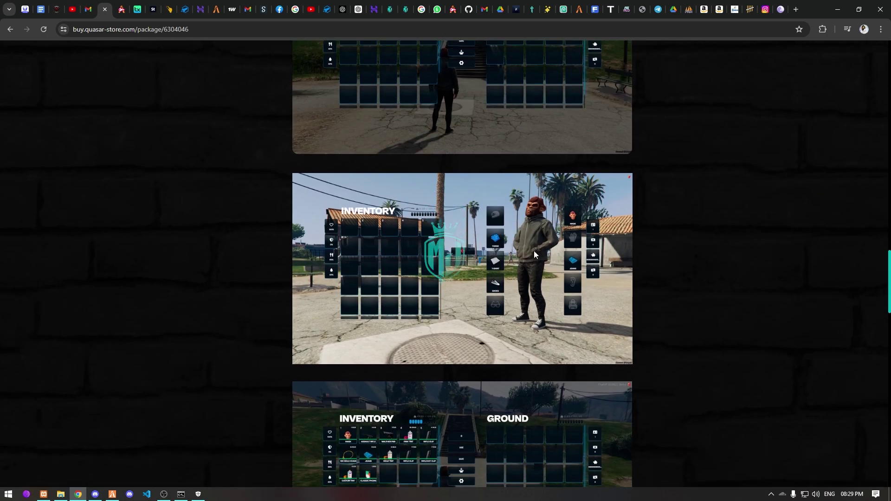
pyautogui.scroll(-2, 460, 334)
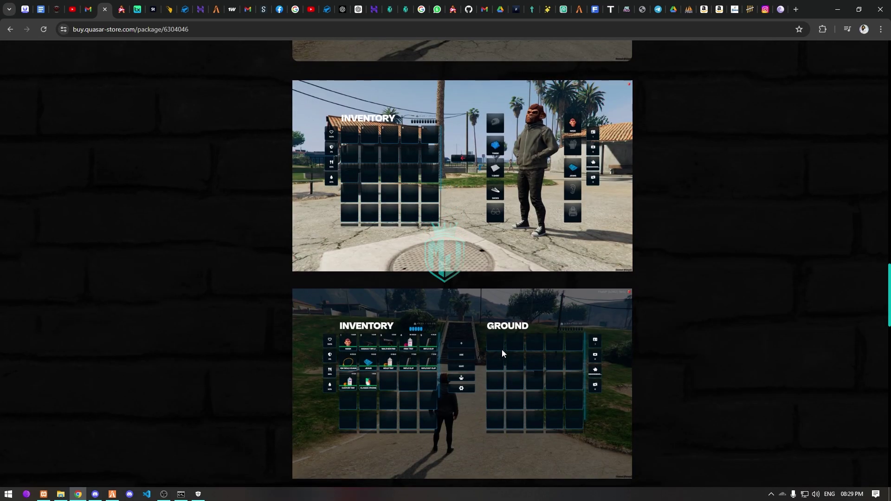
pyautogui.scroll(-4, 506, 347)
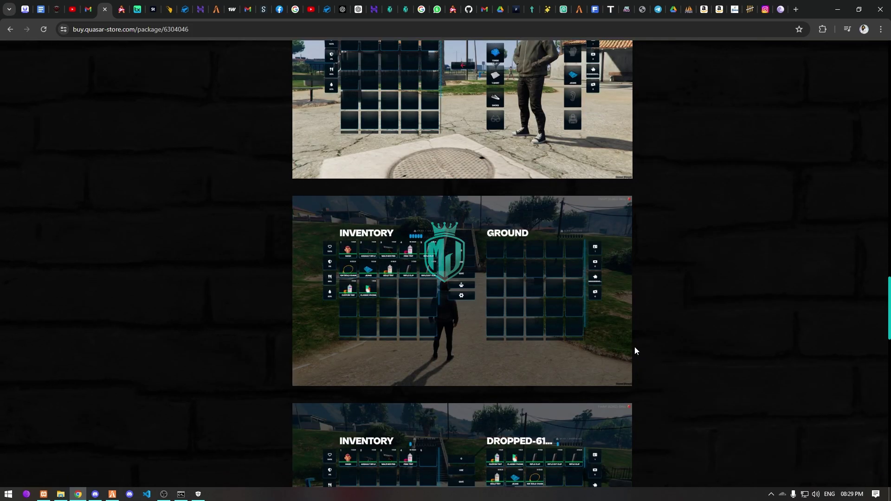
pyautogui.scroll(7, 635, 352)
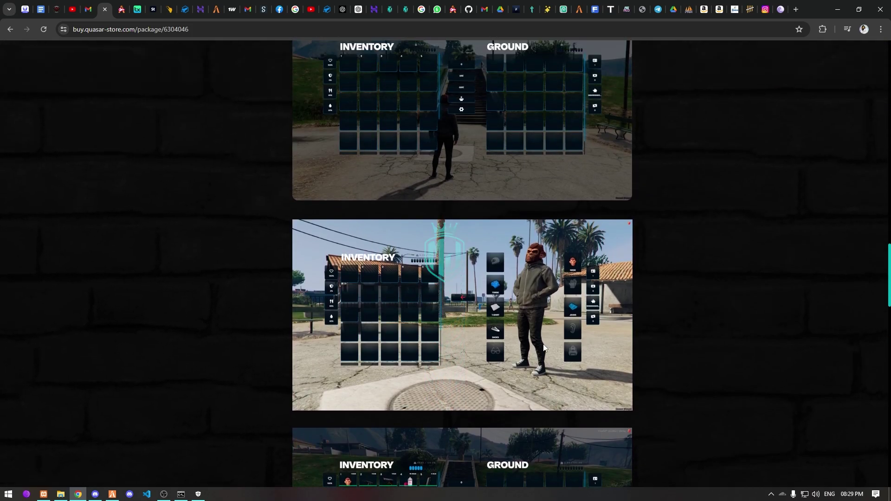
pyautogui.scroll(3, 544, 347)
pyautogui.scroll(3, 598, 332)
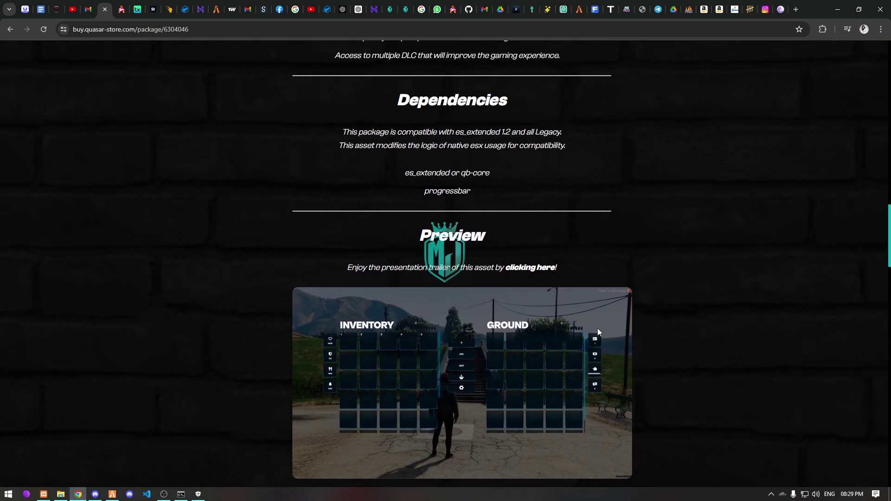
pyautogui.scroll(10, 598, 331)
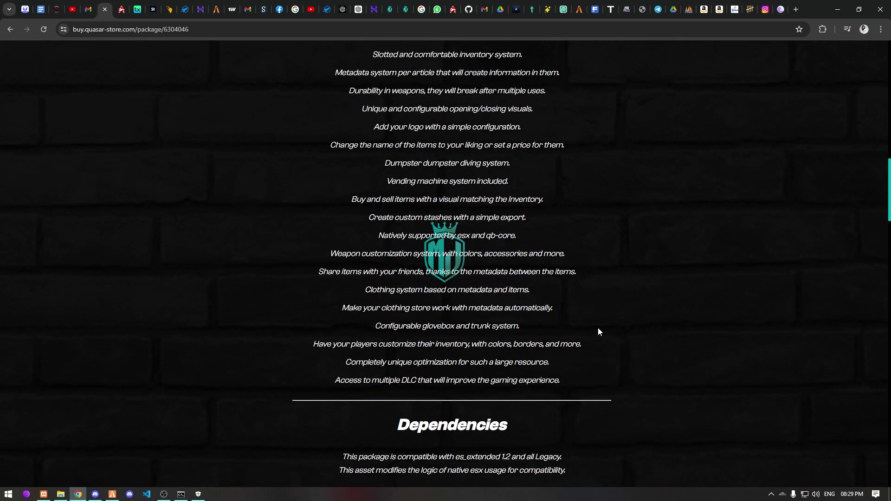
pyautogui.scroll(14, 598, 328)
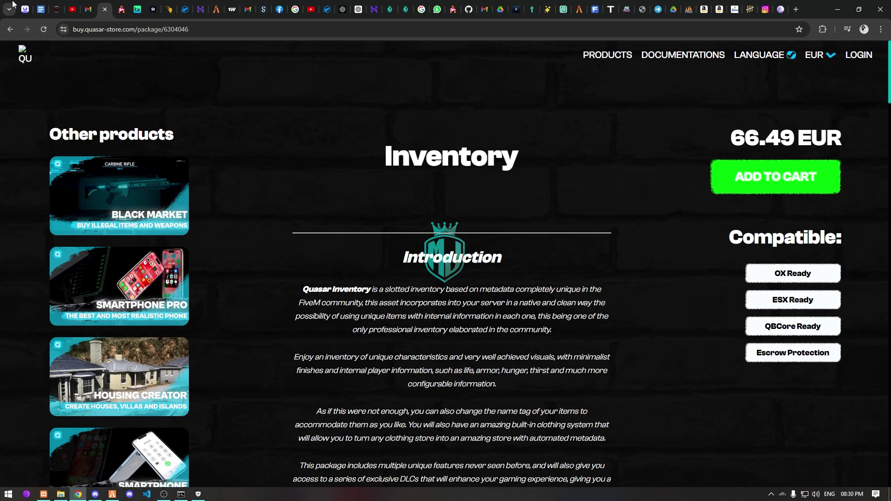
pyautogui.click(122, 5)
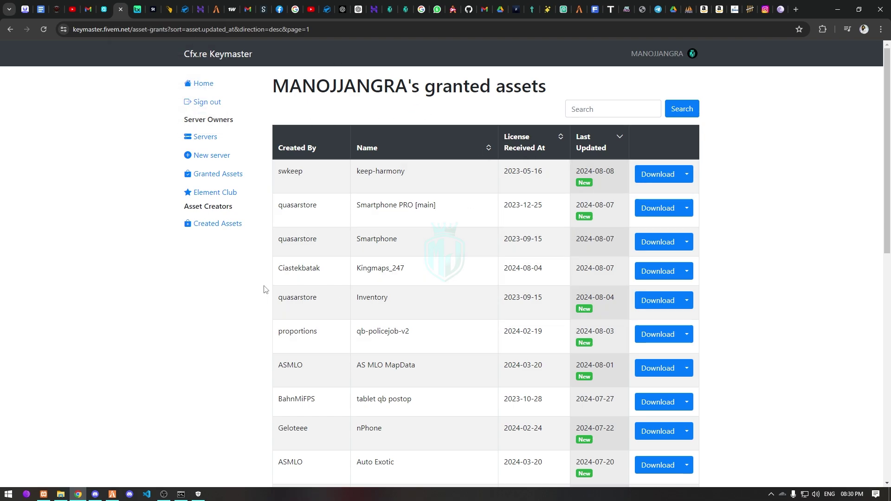
# Step: Download the quasarstore Inventory asset from Keymaster and open [inventory].pack.zip
pyautogui.moveTo(295, 297); pyautogui.dragTo(365, 298)
pyautogui.click(505, 301)
pyautogui.click(676, 302)
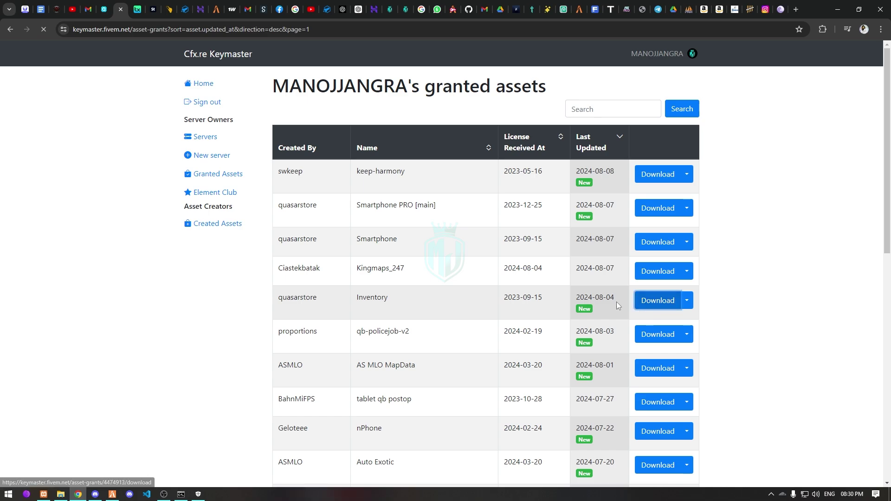
pyautogui.hotkey('ctrl', 'shift', 'Tab')
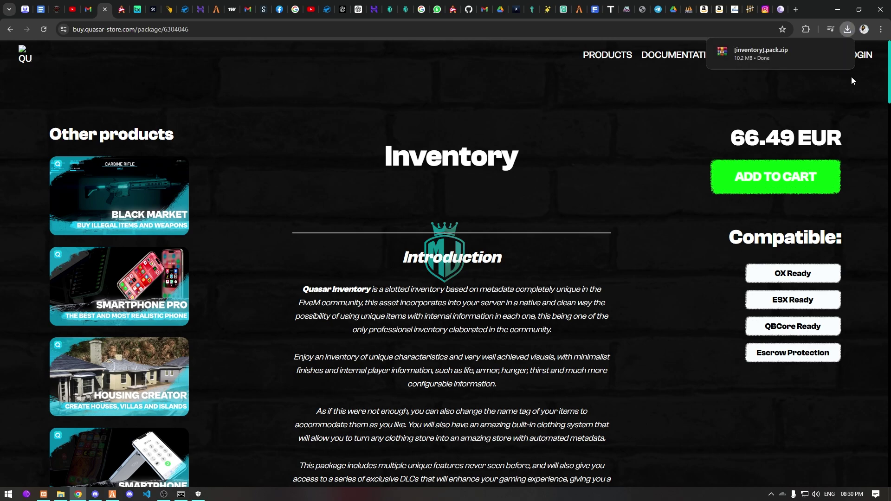
pyautogui.click(771, 55)
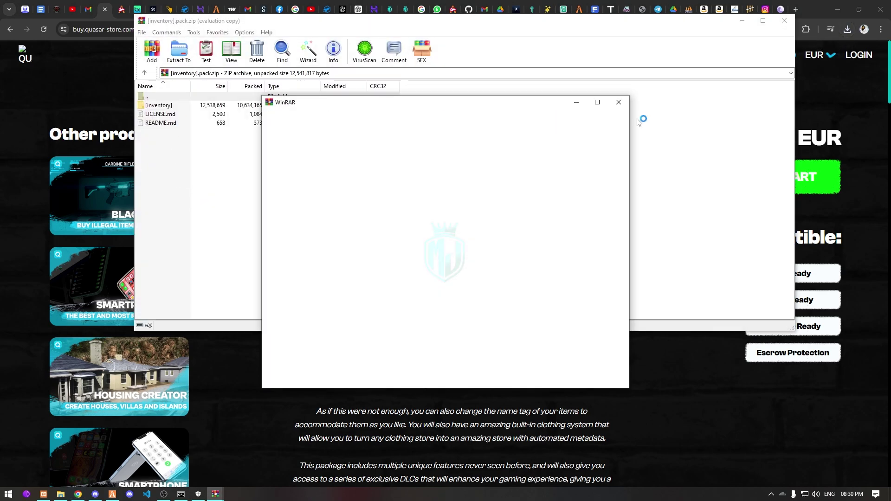
# Step: Copy the [inventory] folder out of the archive into the QBCoreFramework resources folder
pyautogui.click(617, 101)
pyautogui.moveTo(161, 106); pyautogui.dragTo(444, 236)
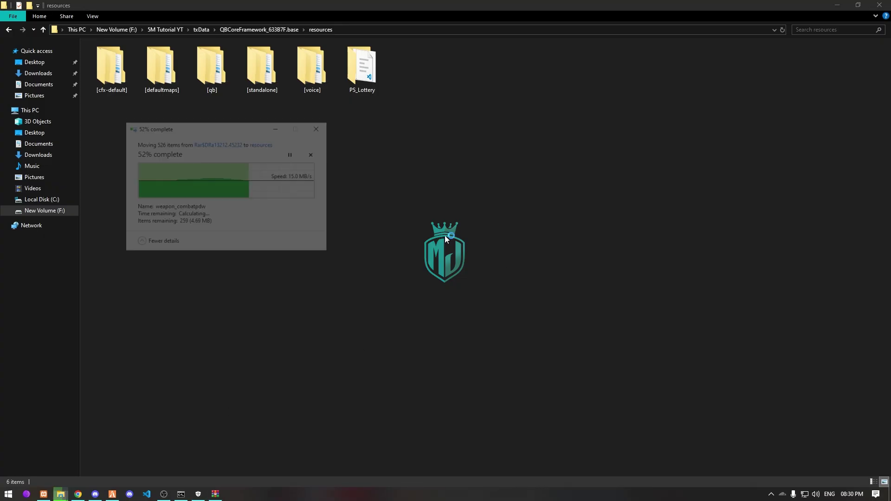
pyautogui.click(350, 171)
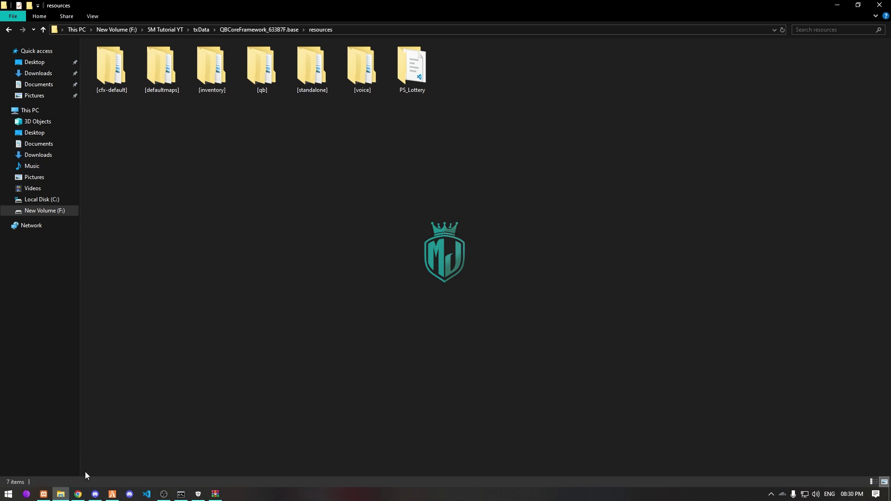
# Step: Review the Inventory dependencies on the store page, highlighting es_extended and qb-core
pyautogui.click(80, 496)
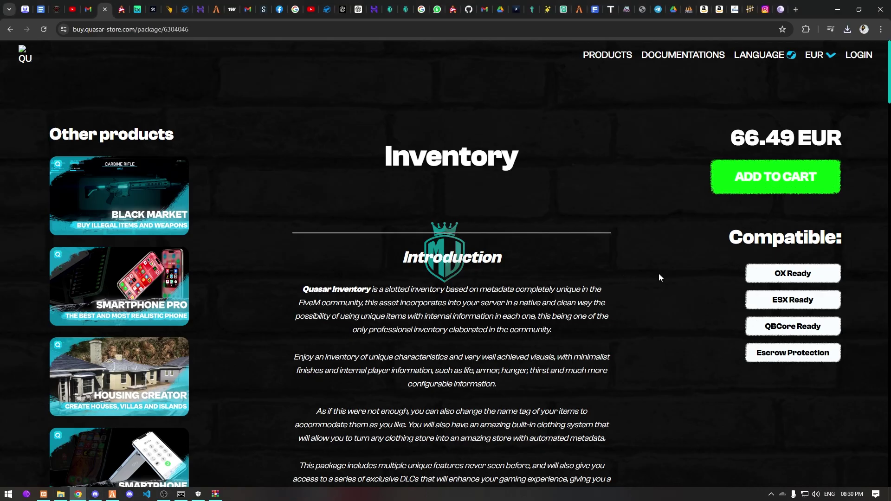
pyautogui.scroll(-12, 658, 219)
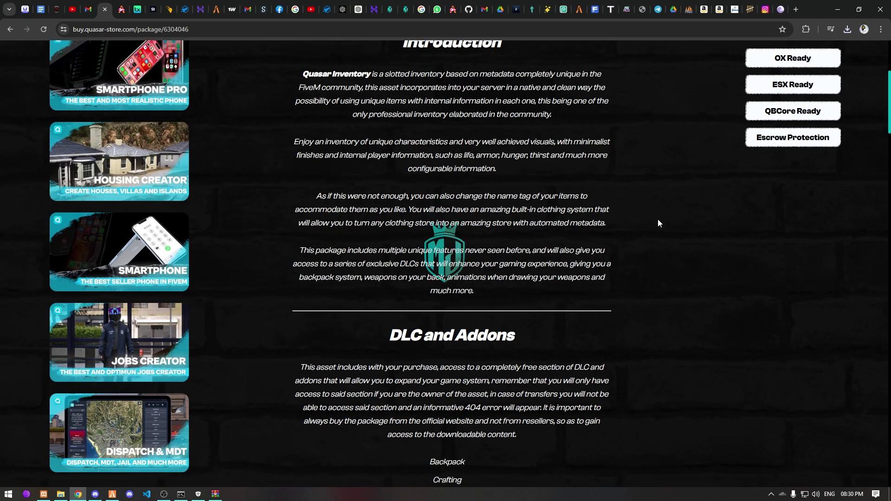
pyautogui.scroll(-14, 522, 298)
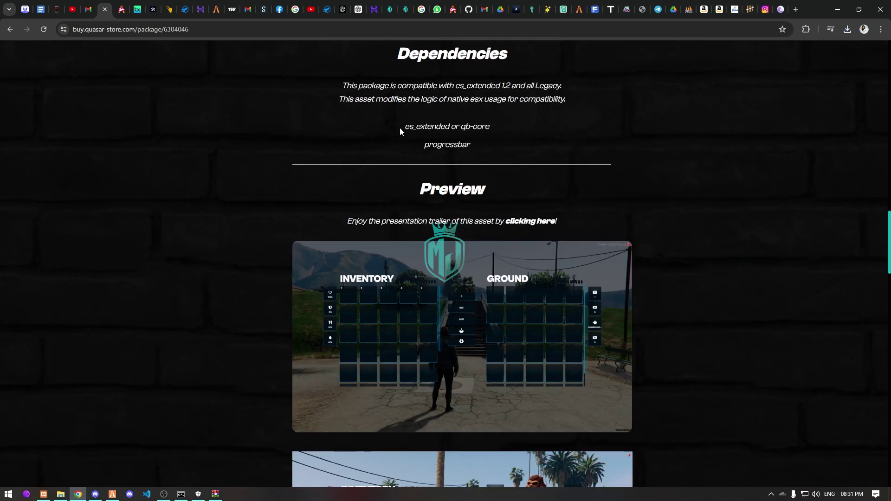
pyautogui.moveTo(401, 127); pyautogui.dragTo(454, 129)
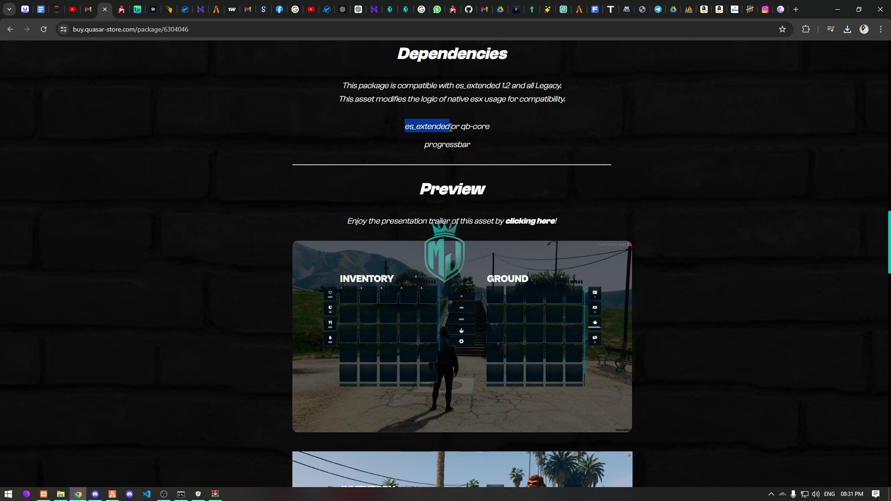
pyautogui.moveTo(465, 126); pyautogui.dragTo(472, 135)
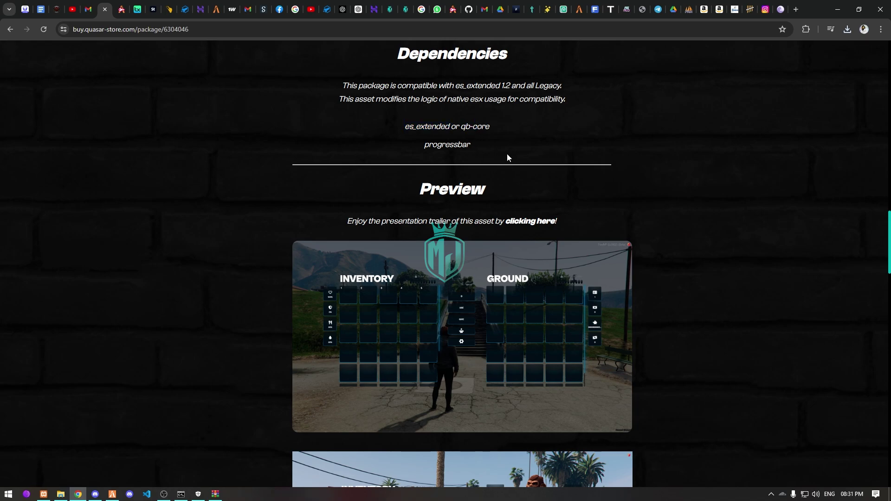
# Step: Open the Quasar documentation site from the store page footer
pyautogui.scroll(-15, 522, 179)
pyautogui.scroll(-15, 523, 178)
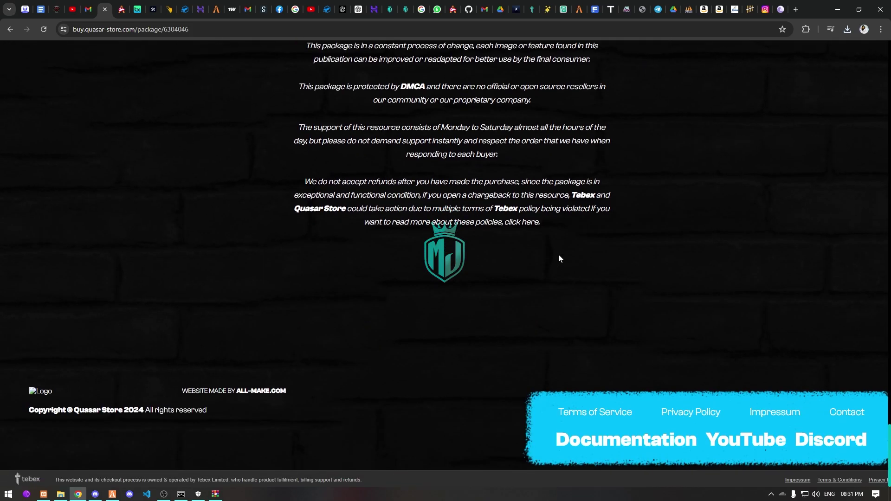
pyautogui.click(609, 444)
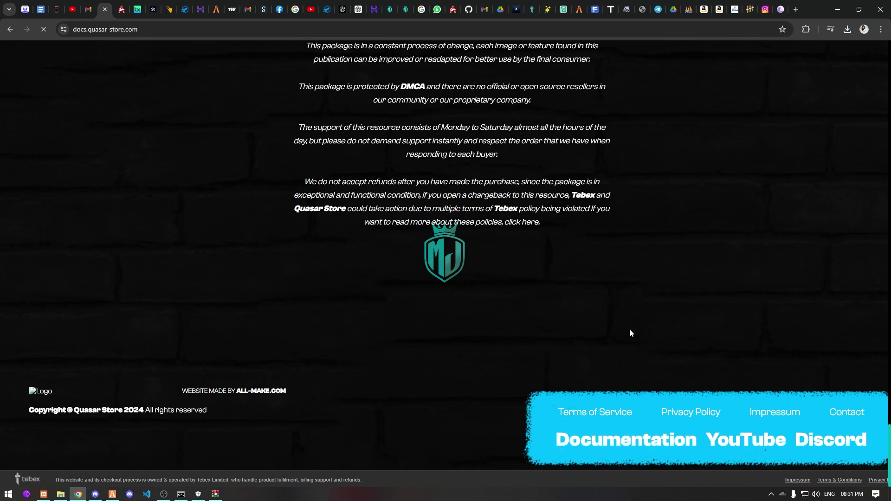
# Step: Open the Inventory Installation guide and scroll to its progressbar, oxmysql and ox_lib dependencies
pyautogui.scroll(-3, 174, 237)
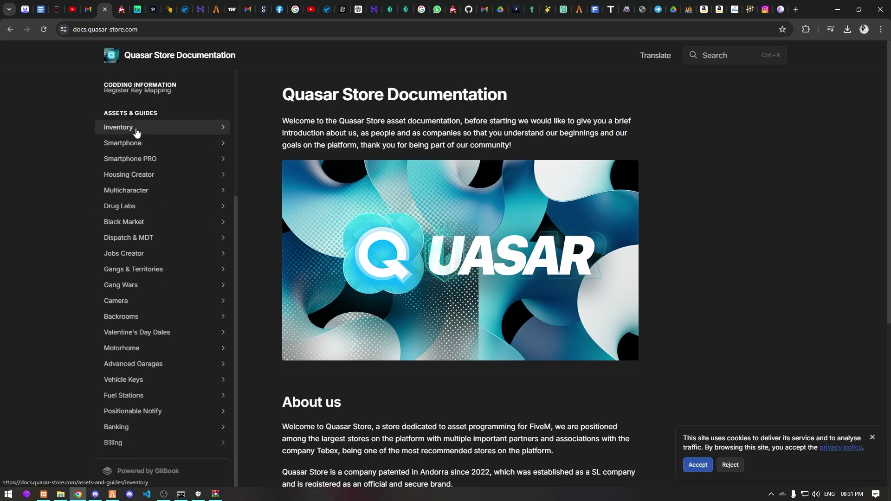
pyautogui.click(136, 133)
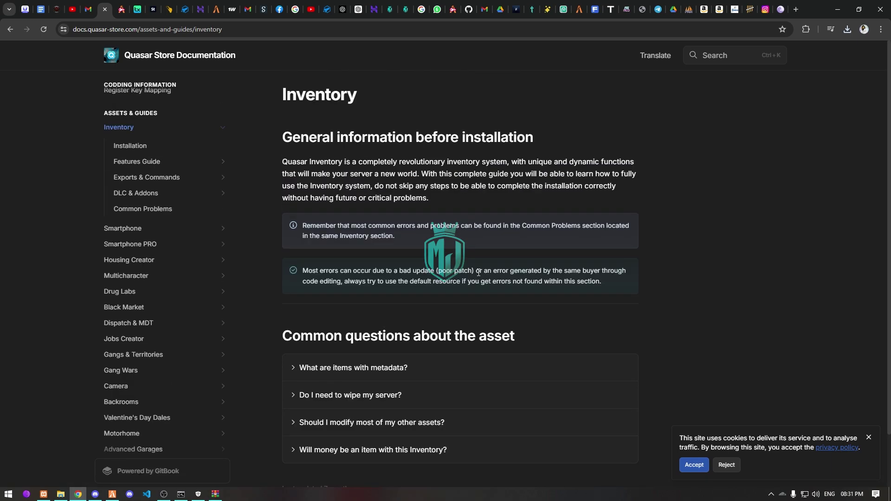
pyautogui.click(148, 146)
pyautogui.scroll(-3, 472, 262)
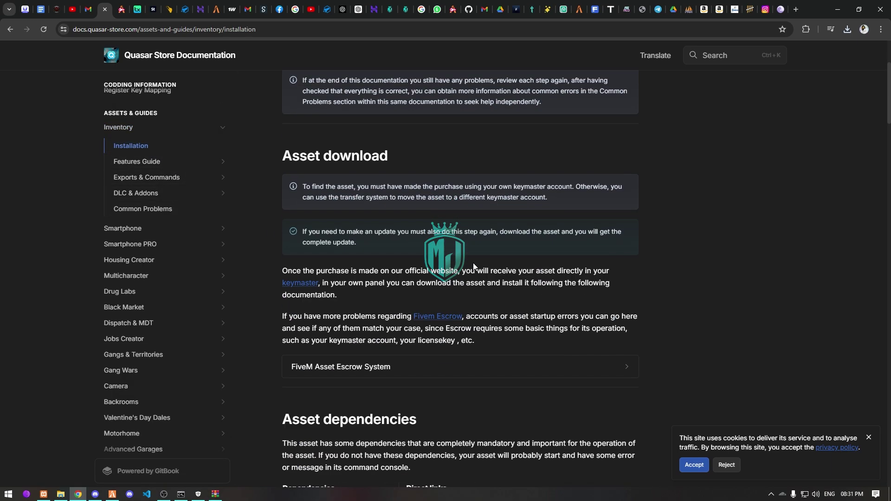
pyautogui.scroll(-6, 472, 263)
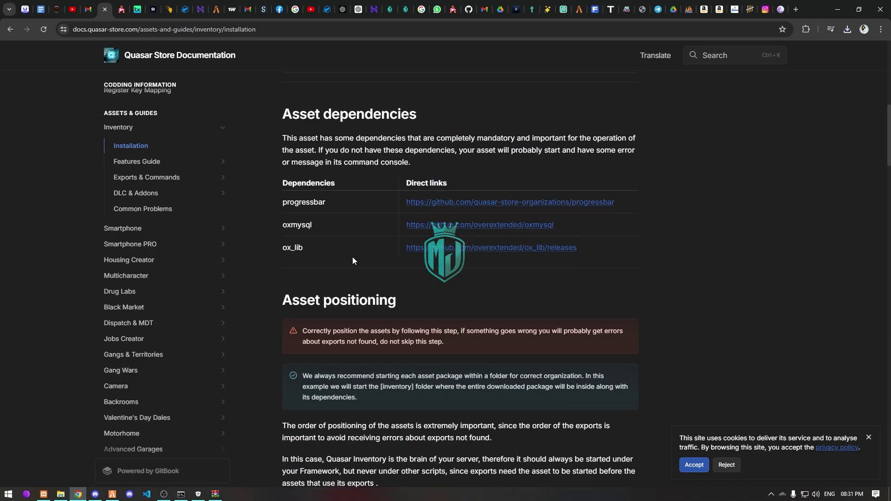
# Step: Check that oxmysql, ox_lib and progressbar exist in the [standalone] folder
pyautogui.click(60, 494)
pyautogui.doubleClick(321, 65)
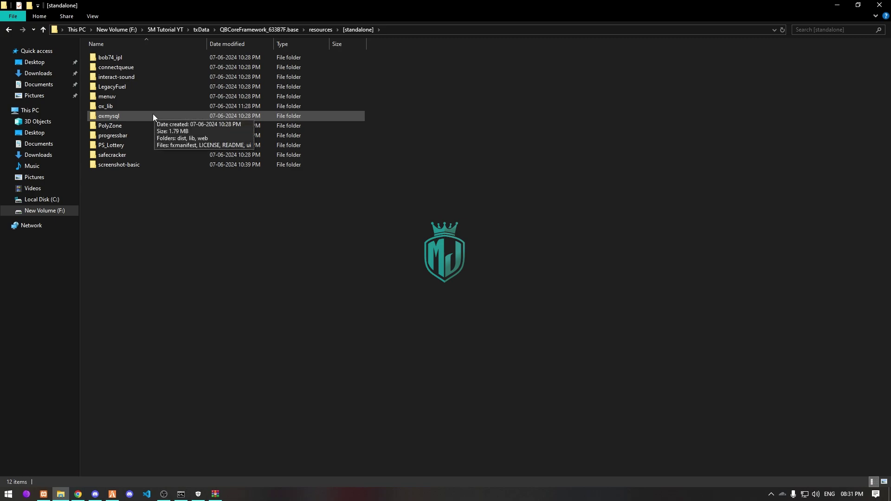
pyautogui.click(326, 31)
# Step: Delete the PS_Lottery folder from resources, then scroll the docs to Asset positioning
pyautogui.click(414, 76)
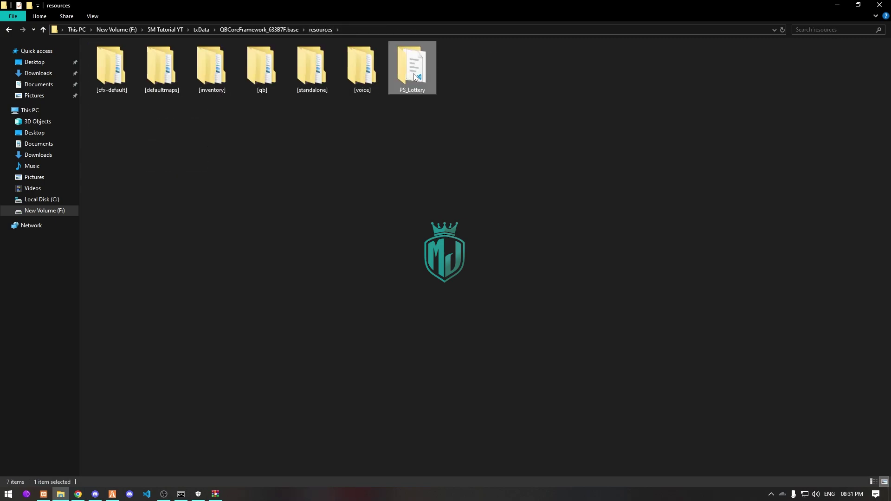
pyautogui.press('Delete')
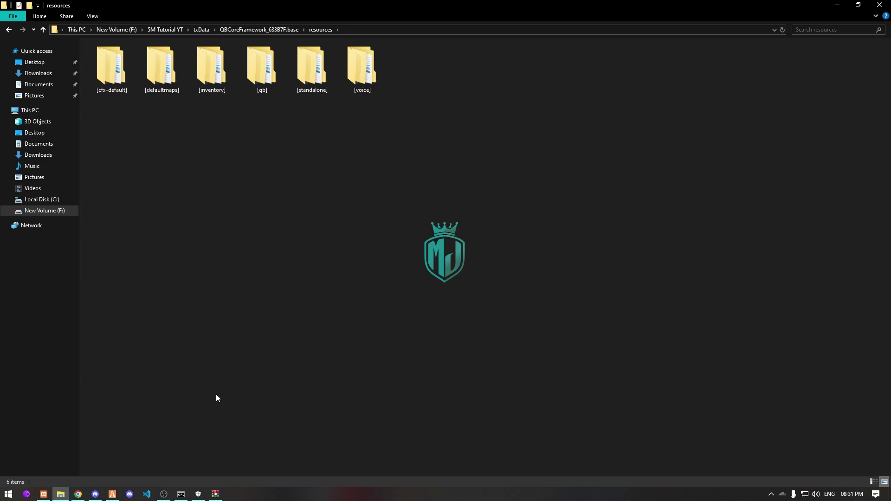
pyautogui.click(78, 494)
pyautogui.scroll(-3, 437, 370)
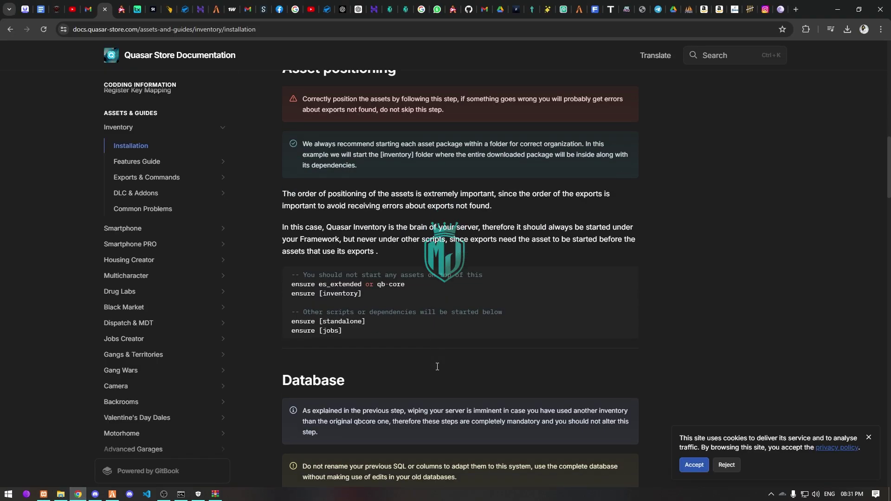
# Step: Copy the 'ensure [inventory]' line from the docs' load-order example
pyautogui.scroll(-2, 367, 325)
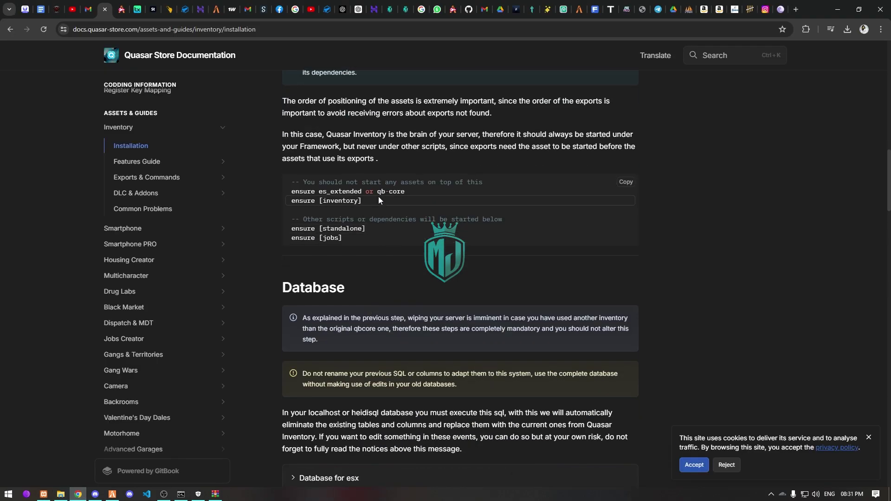
pyautogui.moveTo(364, 202); pyautogui.dragTo(290, 201)
pyautogui.hotkey('ctrl', 'c')
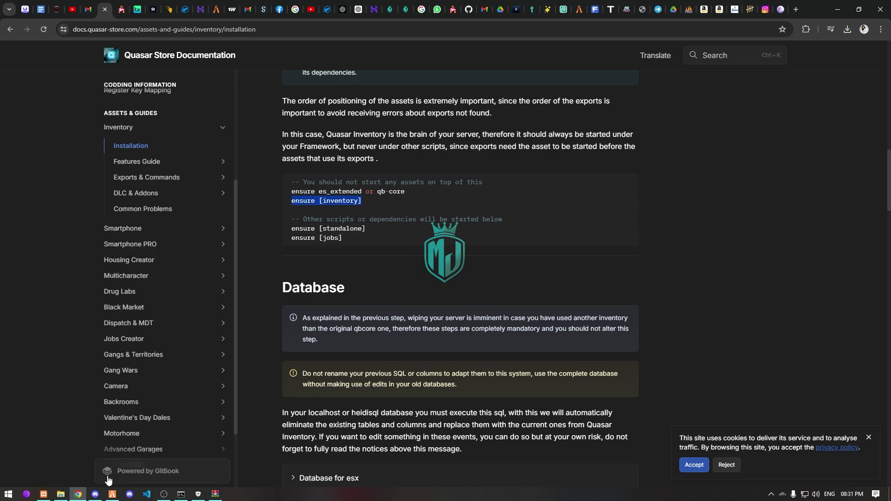
pyautogui.click(59, 497)
# Step: Open server.cfg from the QBCoreFramework_633B7F.base folder for editing
pyautogui.click(226, 32)
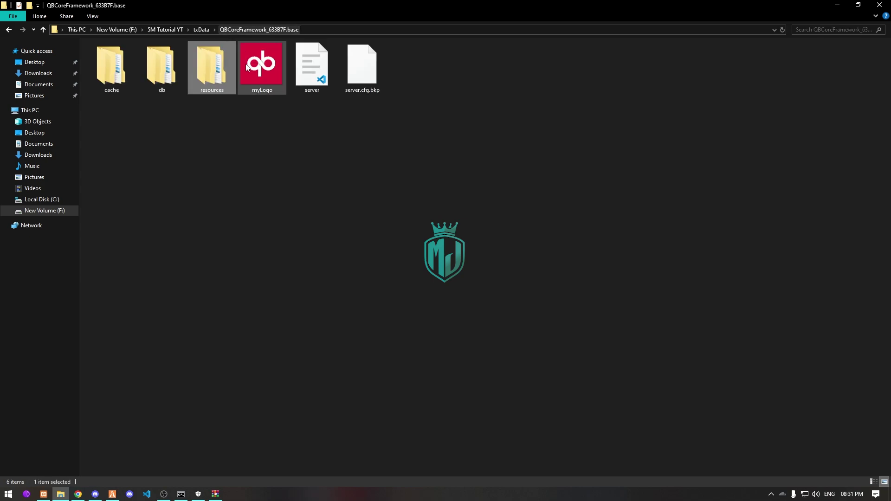
pyautogui.click(323, 79)
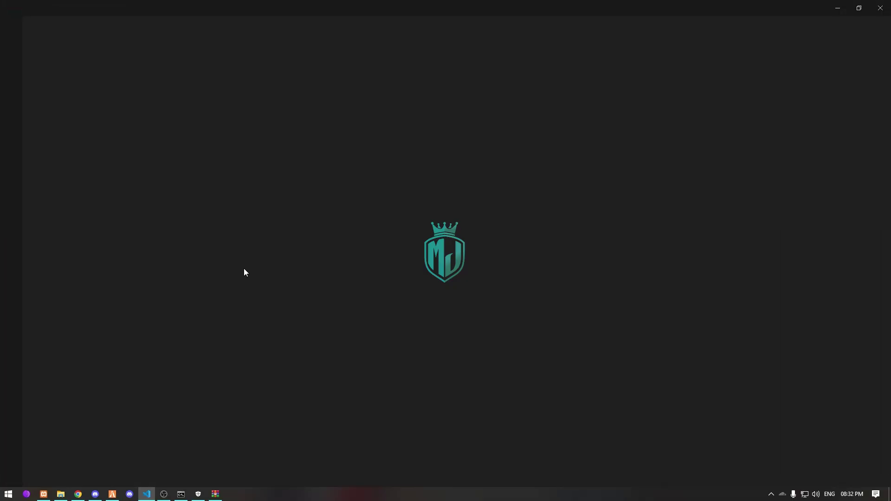
pyautogui.scroll(-3, 155, 322)
pyautogui.scroll(-3, 142, 345)
# Step: Add 'ensure [inventory]' on a new line after ensure qb-core and close the file
pyautogui.click(130, 356)
pyautogui.press('Up')
pyautogui.press('Return')
pyautogui.write('ensure')
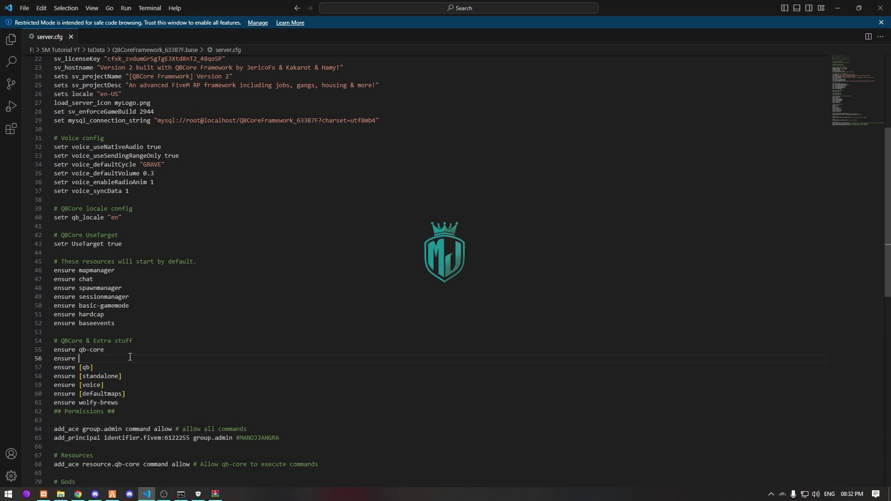
pyautogui.hotkey('ctrl', 'v')
pyautogui.moveTo(78, 360); pyautogui.dragTo(49, 360)
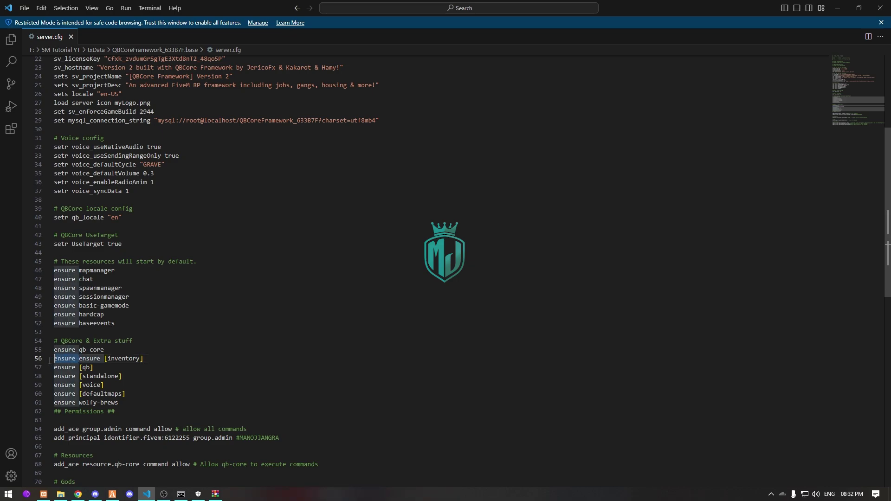
pyautogui.press('BackSpace')
pyautogui.click(169, 344)
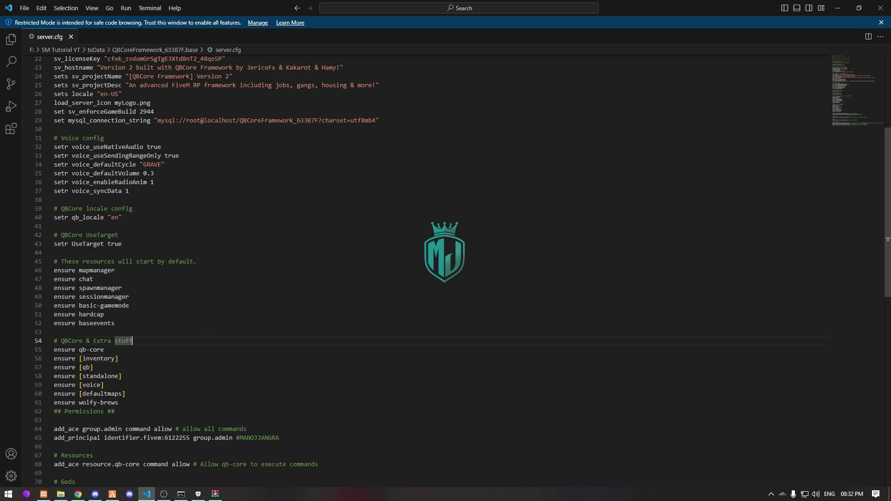
pyautogui.click(880, 8)
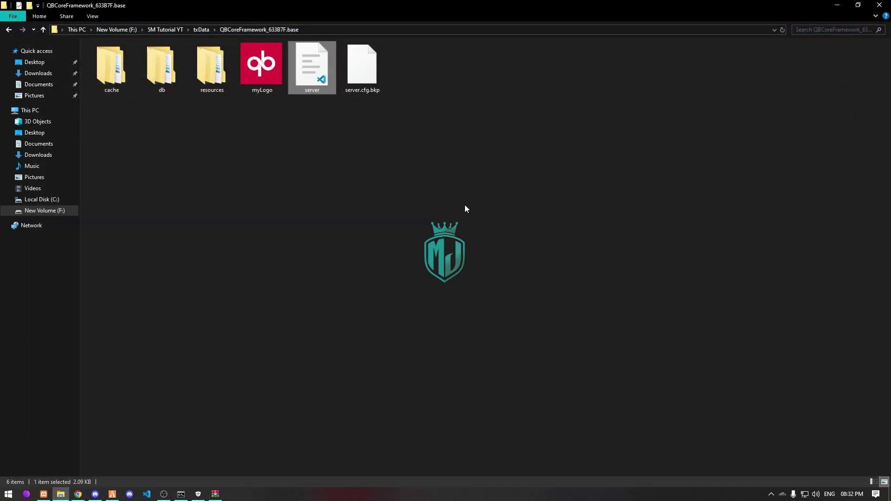
# Step: Expand the 'Database for qbcore' SQL section in the installation docs
pyautogui.click(78, 494)
pyautogui.scroll(-3, 497, 366)
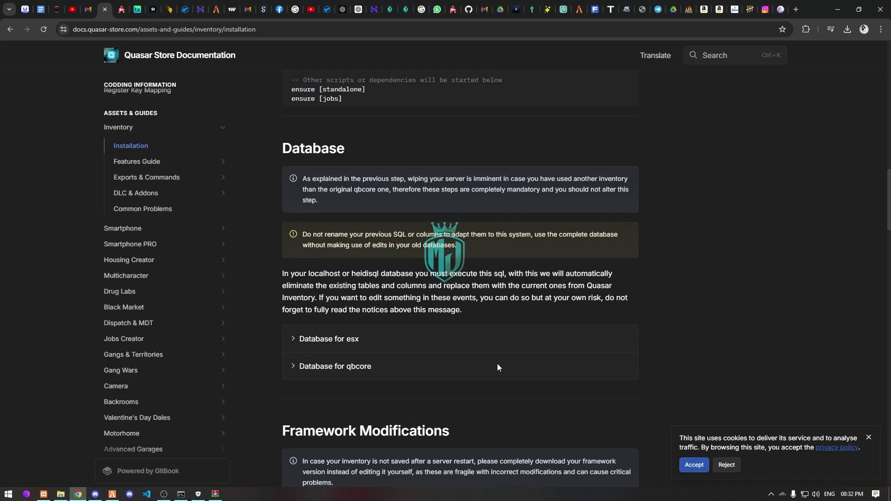
pyautogui.click(423, 367)
pyautogui.scroll(-5, 423, 369)
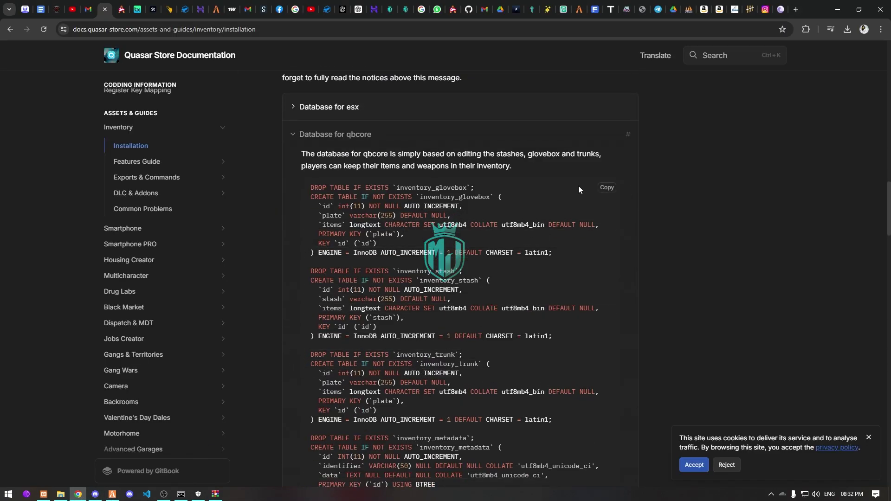
pyautogui.click(61, 494)
# Step: Open the inventory SQL file from resources\[inventory]\[sql]\[qb] in HeidiSQL
pyautogui.doubleClick(207, 76)
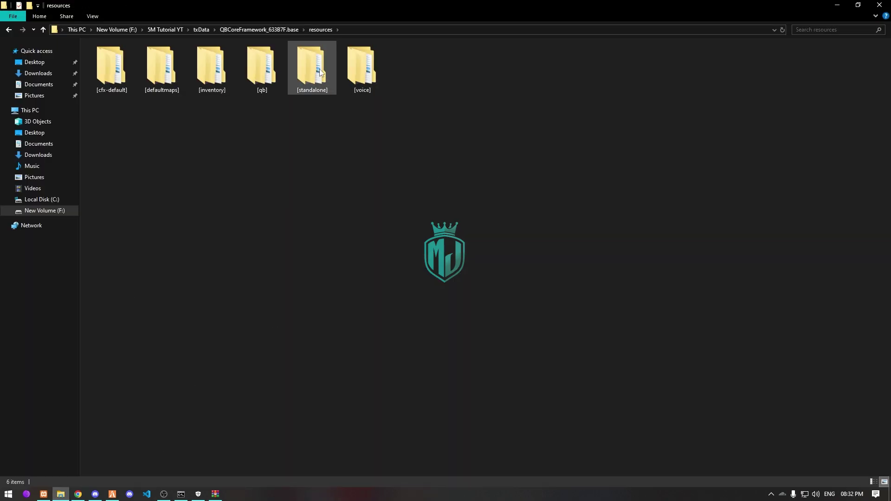
pyautogui.doubleClick(203, 78)
pyautogui.doubleClick(171, 58)
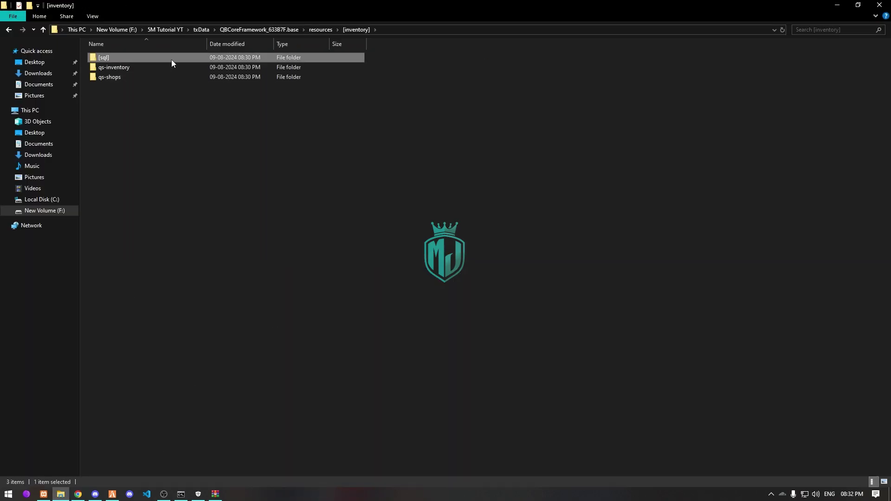
pyautogui.doubleClick(238, 66)
pyautogui.doubleClick(222, 57)
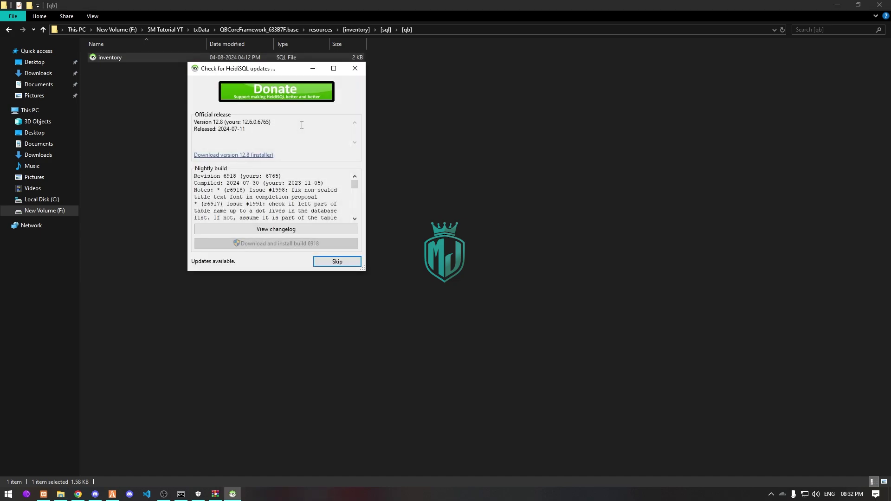
# Step: Connect with session V2, execute inventory.sql's 5 CREATE TABLE queries, and close HeidiSQL
pyautogui.click(338, 262)
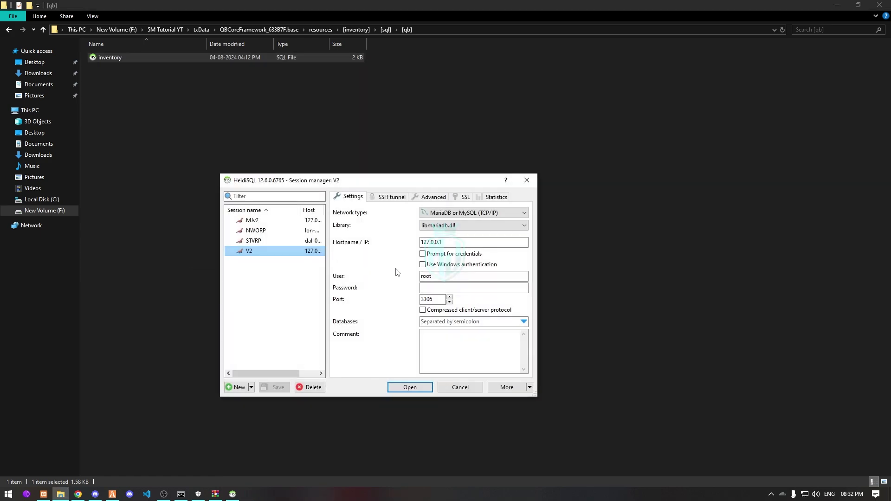
pyautogui.click(408, 387)
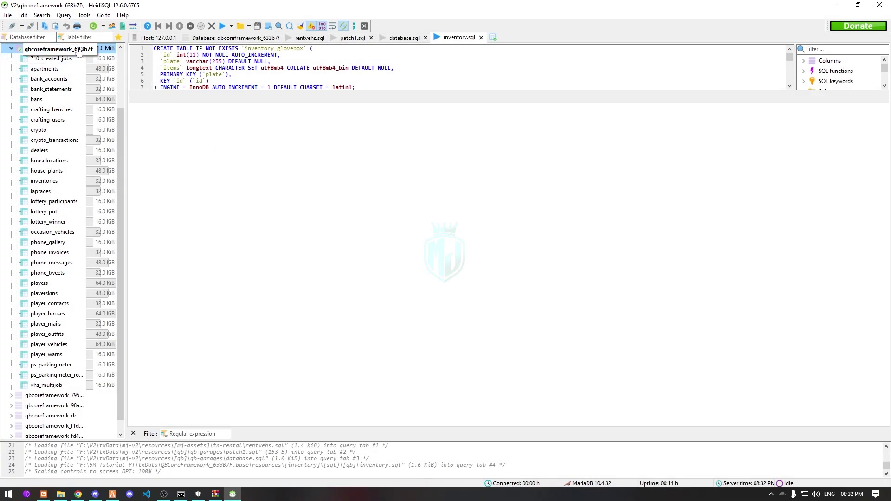
pyautogui.click(222, 26)
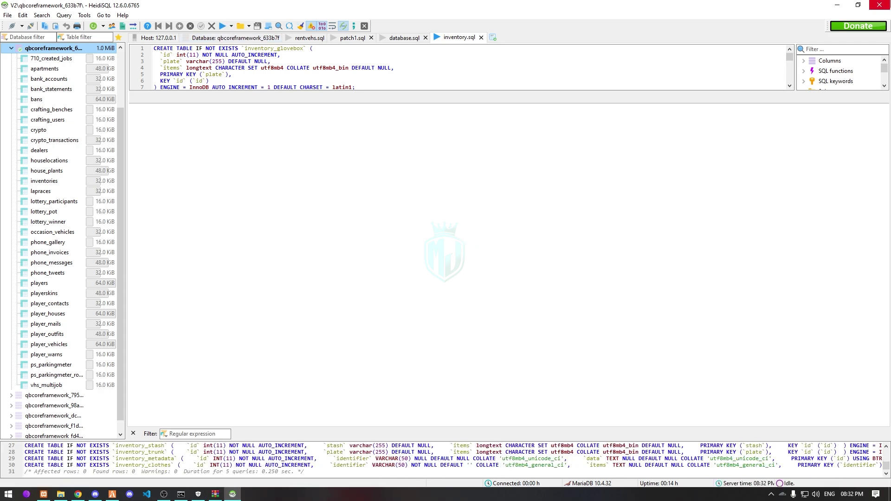
pyautogui.click(879, 5)
# Step: Delete the [sql] folder from [inventory] and read the docs' 'Clothing system and its items' section
pyautogui.click(366, 31)
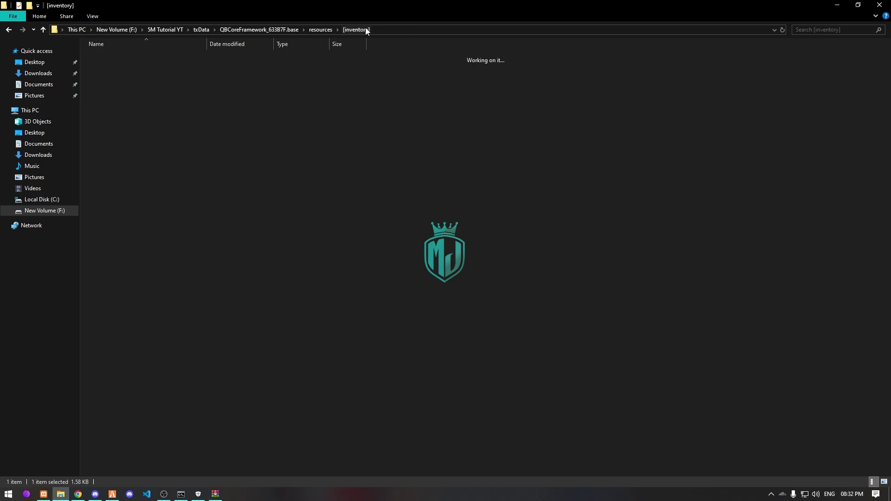
pyautogui.press('Delete')
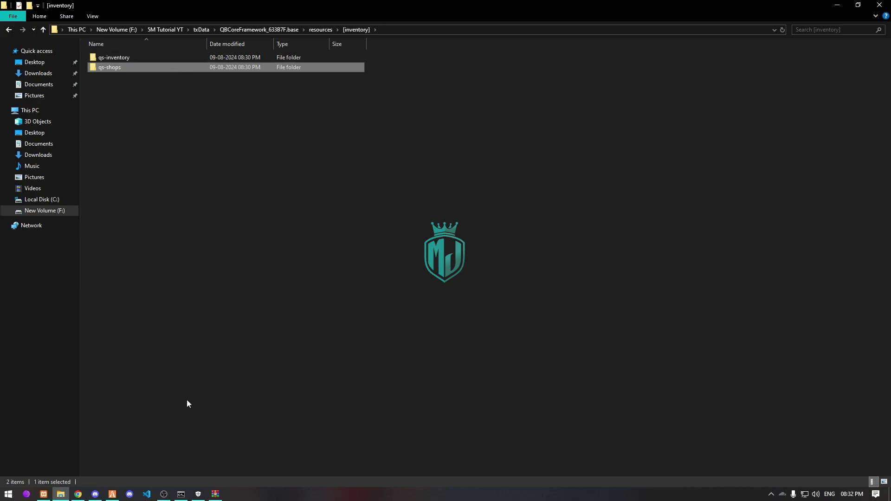
pyautogui.click(78, 494)
pyautogui.scroll(-5, 609, 316)
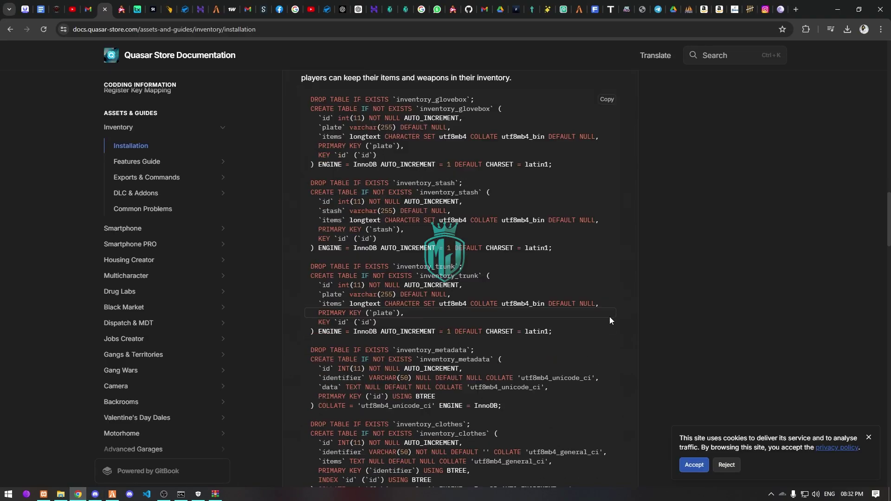
pyautogui.scroll(-4, 655, 317)
pyautogui.scroll(-15, 654, 315)
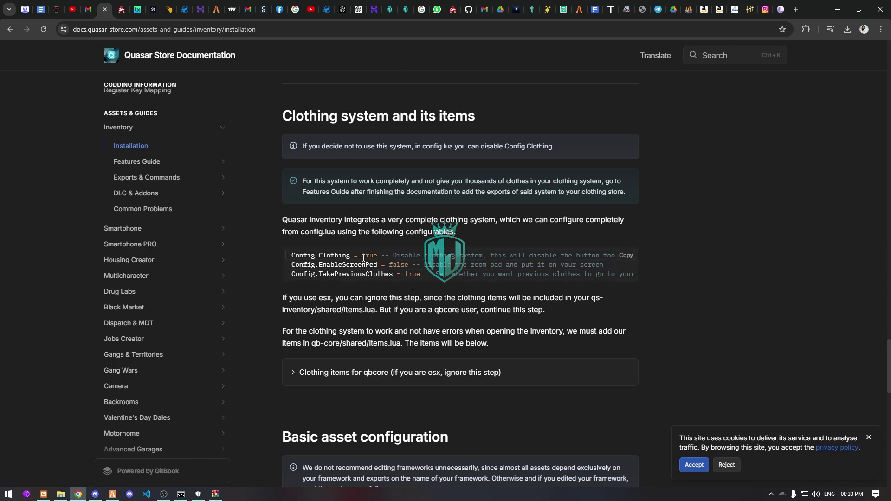
pyautogui.click(60, 493)
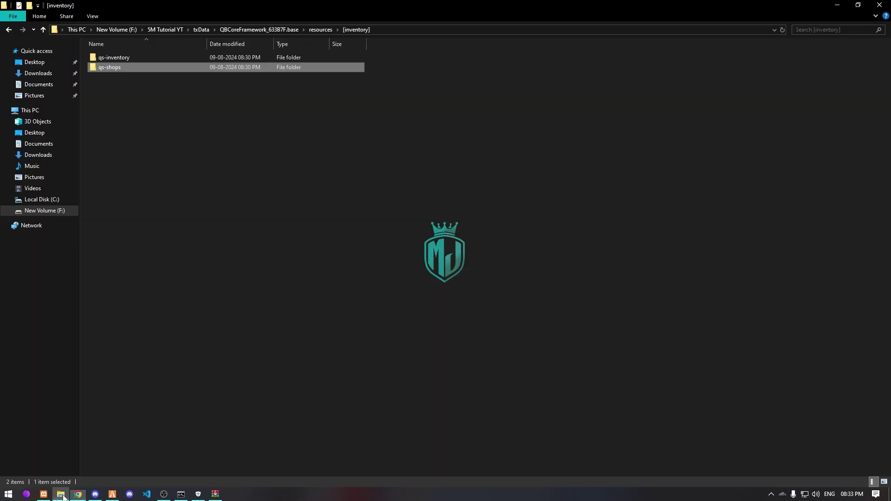
# Step: Open qs-inventory's config/config.lua and scroll down to the clothing settings
pyautogui.doubleClick(159, 57)
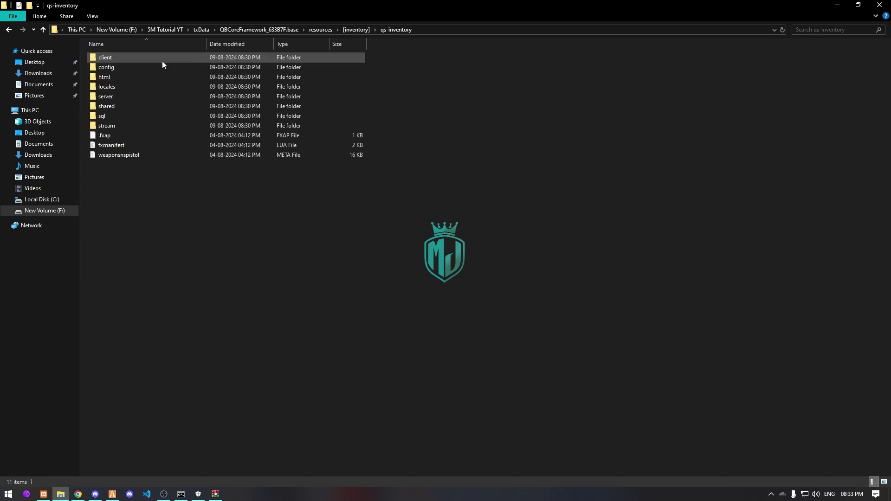
pyautogui.doubleClick(110, 68)
pyautogui.doubleClick(115, 58)
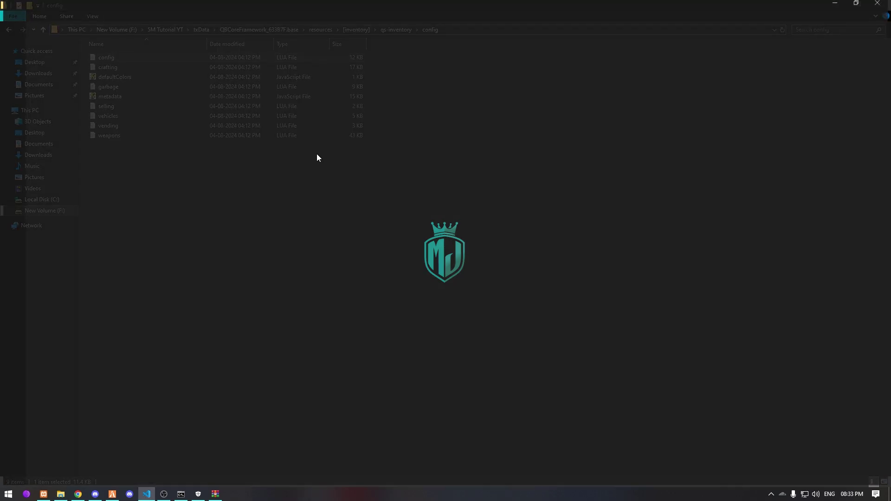
pyautogui.scroll(-10, 251, 188)
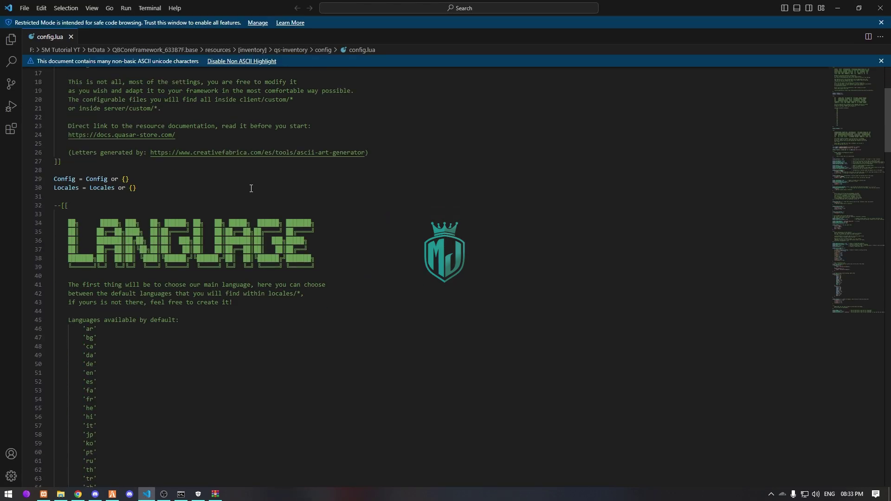
pyautogui.scroll(-5, 251, 188)
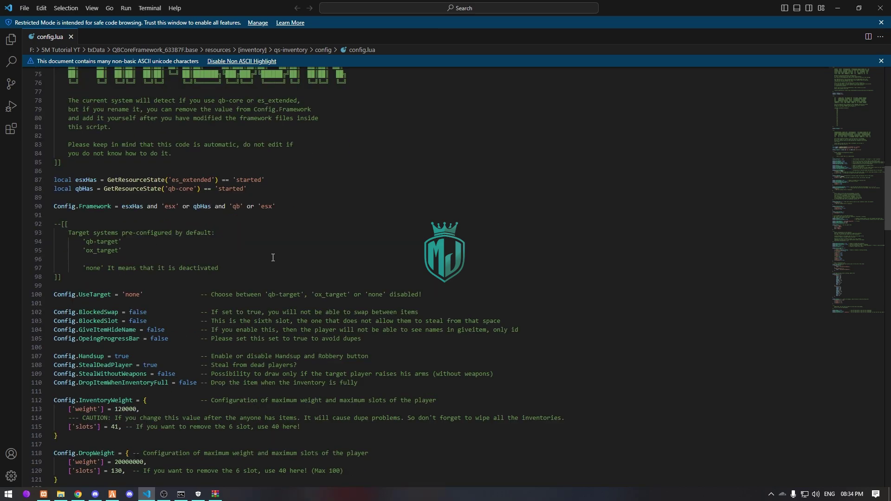
pyautogui.scroll(-2, 273, 257)
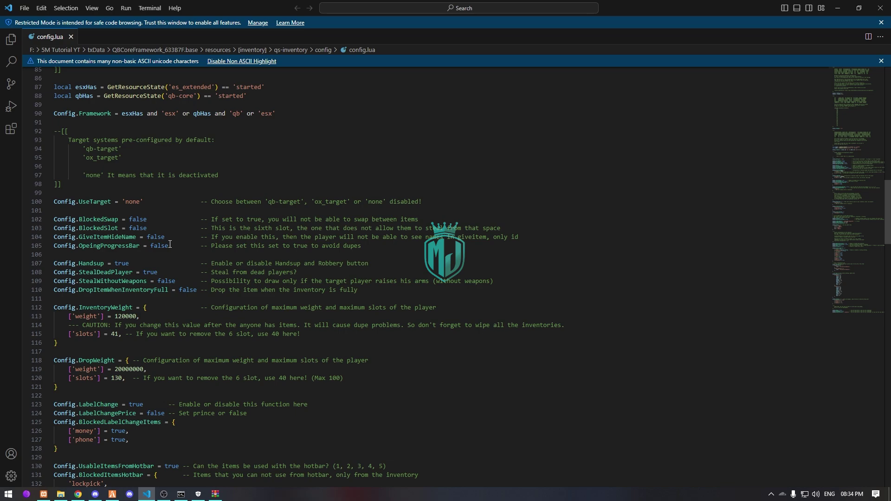
pyautogui.scroll(-3, 170, 245)
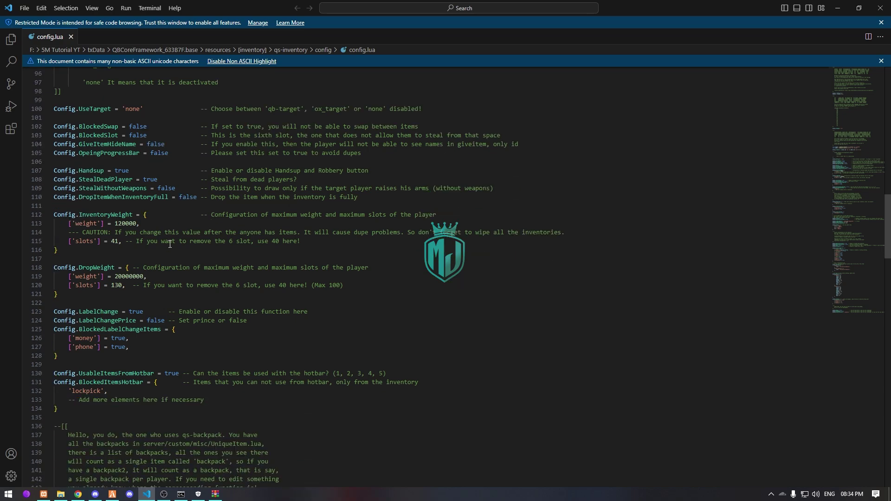
pyautogui.scroll(-3, 169, 245)
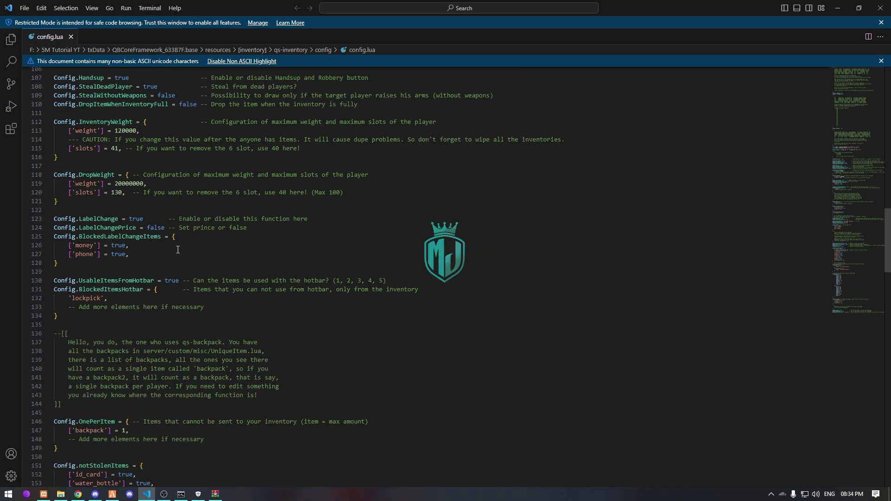
pyautogui.scroll(-7, 210, 243)
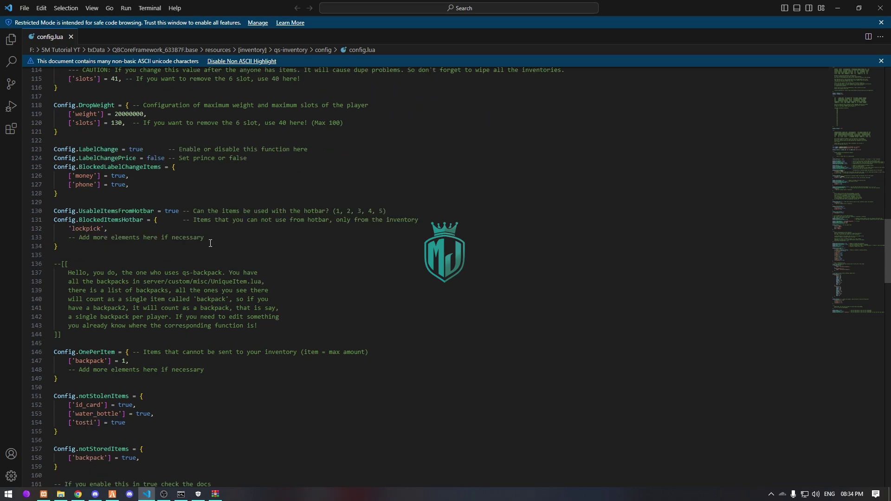
pyautogui.scroll(-2, 210, 243)
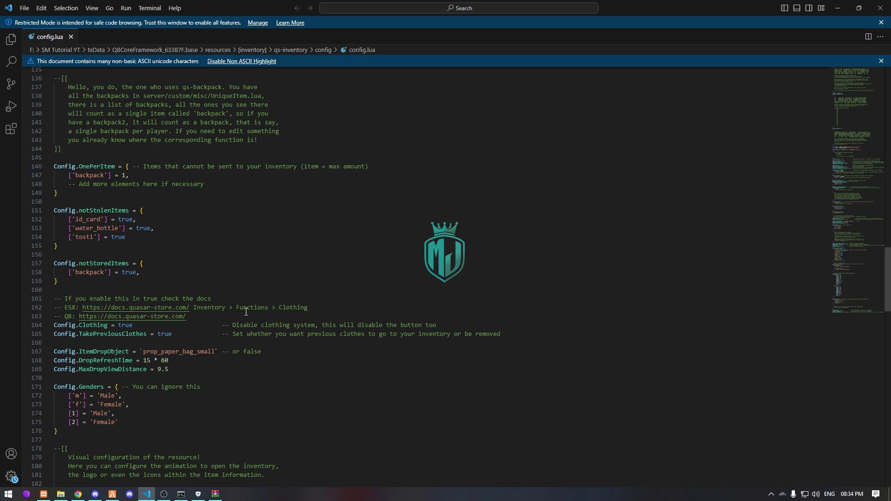
# Step: Set Config.Clothing and Config.TakePreviousClothes to false in config.lua
pyautogui.doubleClick(126, 324)
pyautogui.write('false')
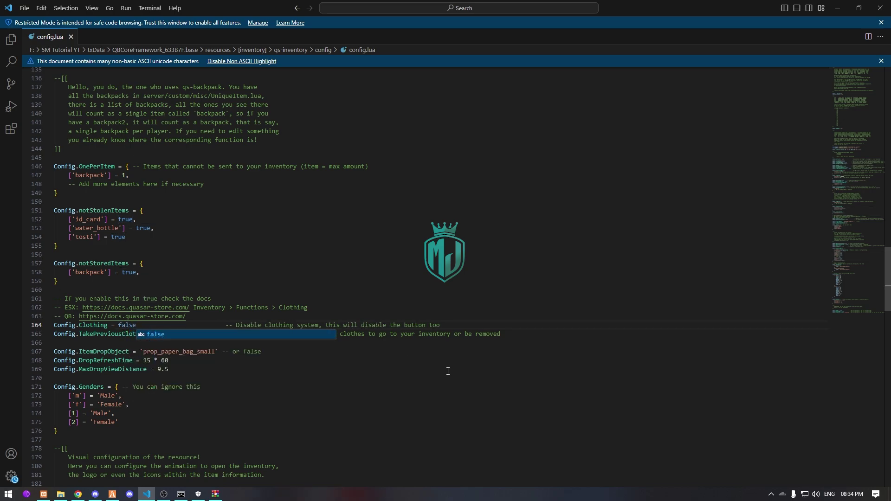
pyautogui.click(466, 371)
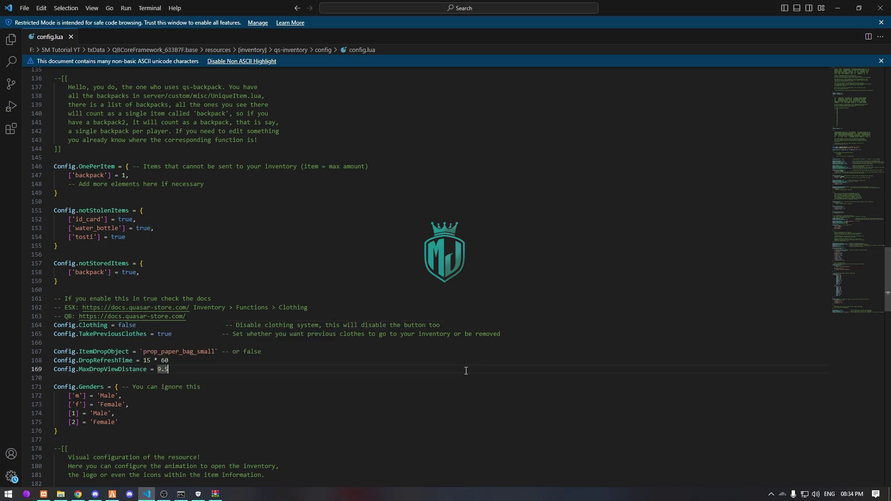
pyautogui.doubleClick(163, 334)
pyautogui.write('false')
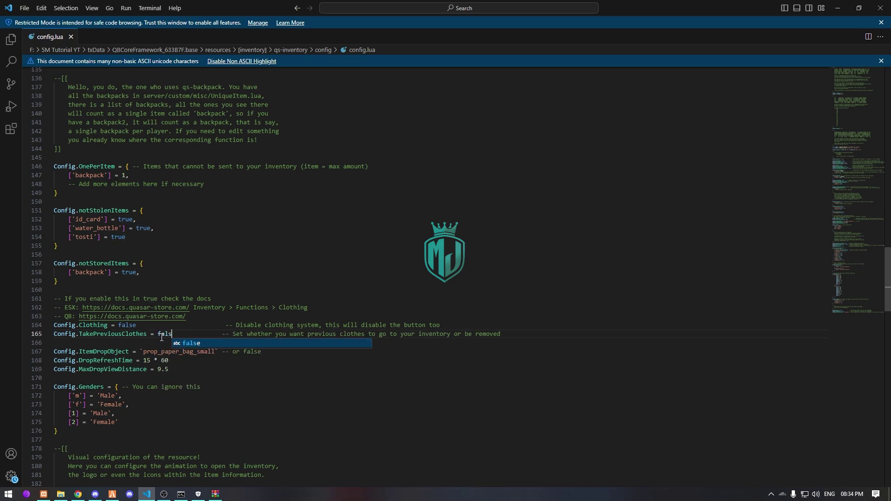
pyautogui.click(358, 309)
pyautogui.scroll(-10, 339, 365)
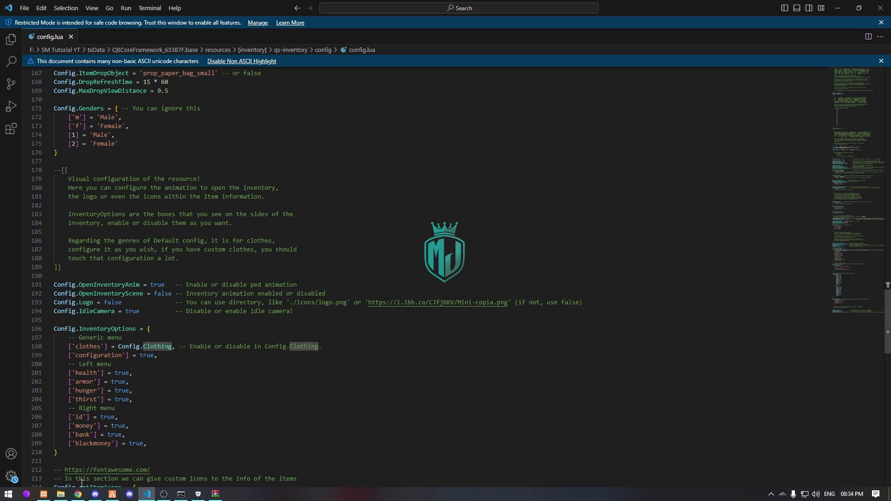
pyautogui.click(61, 494)
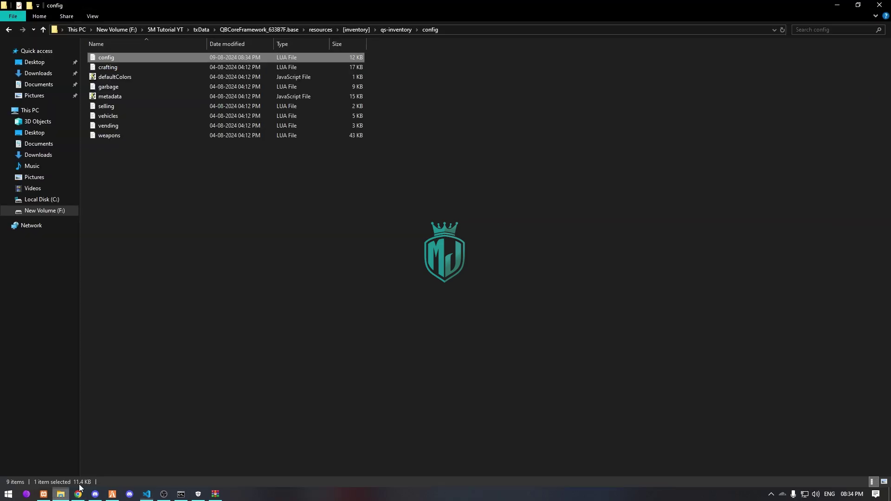
# Step: Go back up to the resources folder, briefly checking the txAdmin dashboard in Chrome
pyautogui.click(367, 30)
pyautogui.click(322, 29)
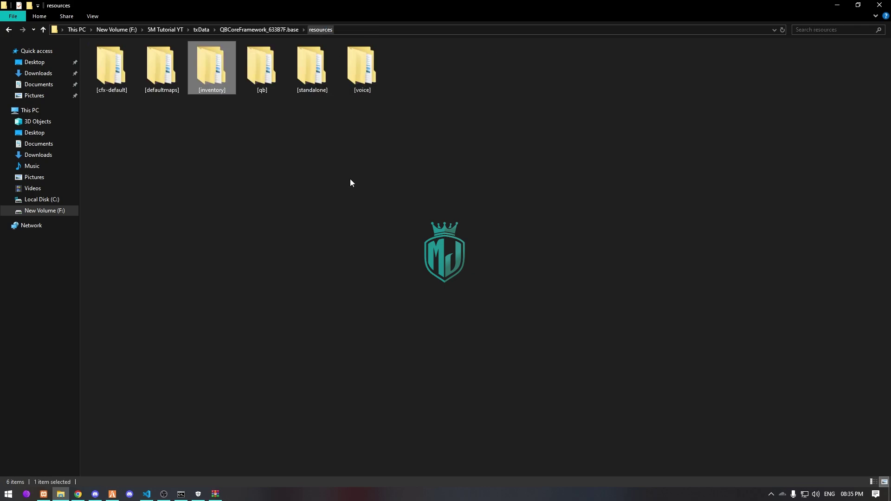
pyautogui.click(78, 494)
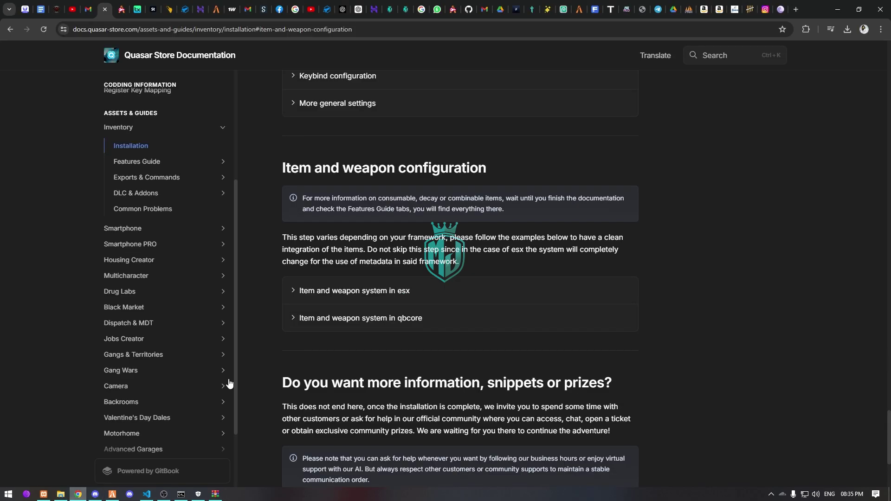
pyautogui.hotkey('ctrl', 'Tab')
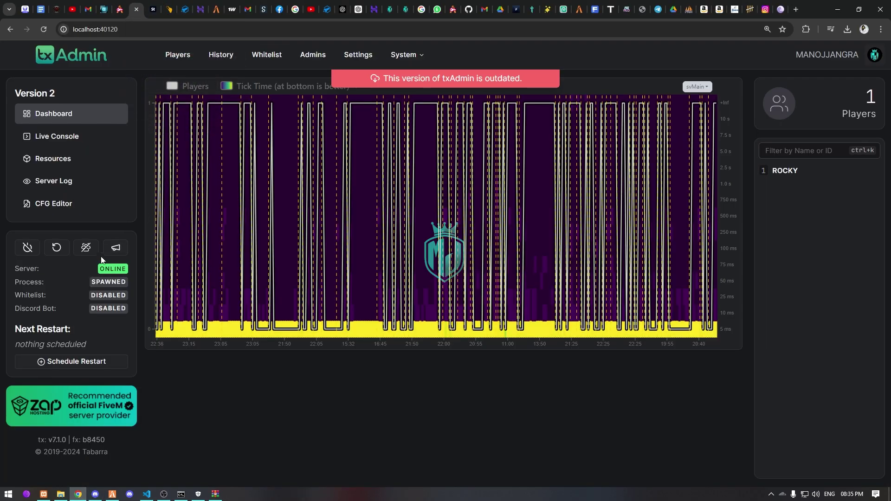
pyautogui.click(56, 495)
# Step: Archive [qb]'s qb-inventory into qb-inventory.rar, delete the folder, and restart the server in txAdmin
pyautogui.doubleClick(258, 70)
pyautogui.scroll(-5, 244, 235)
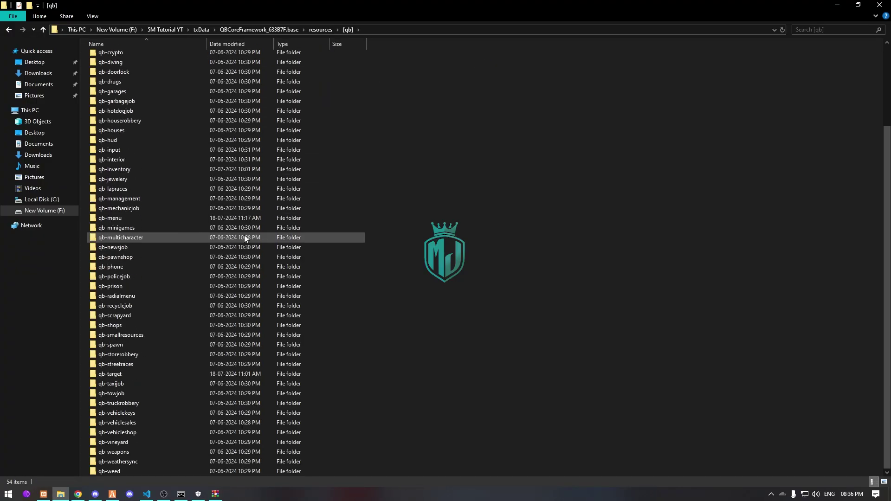
pyautogui.rightClick(155, 173)
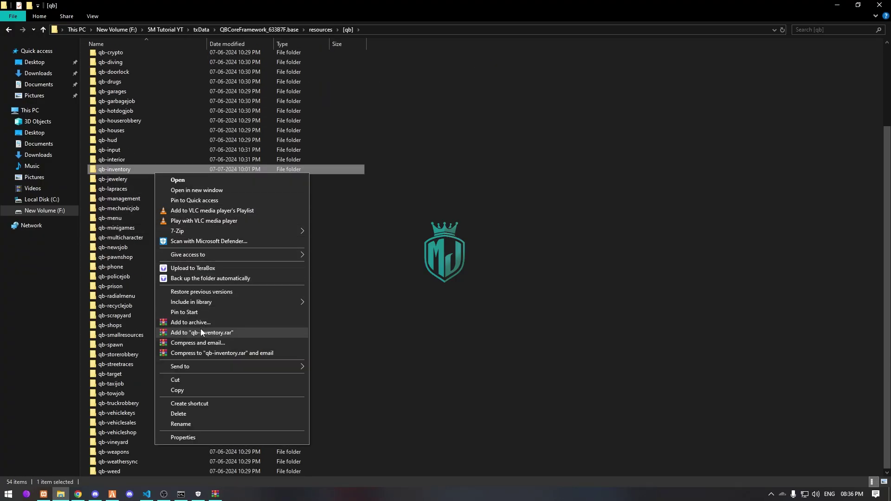
pyautogui.click(201, 330)
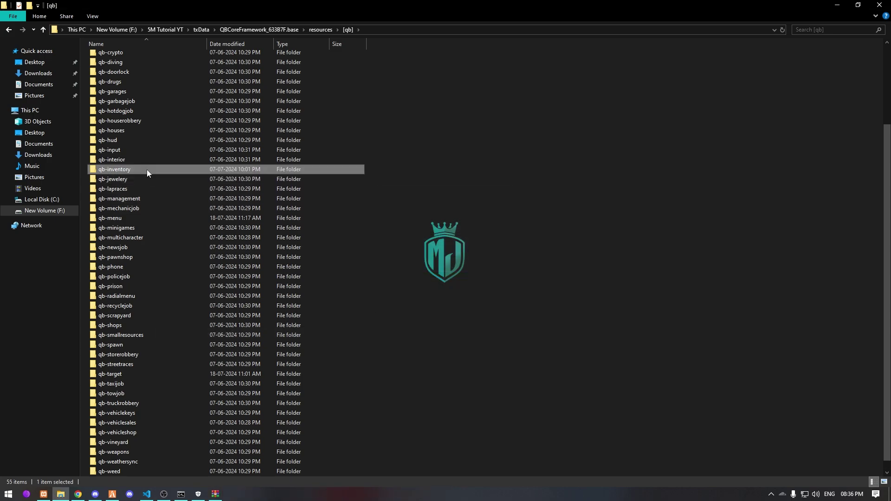
pyautogui.press('Delete')
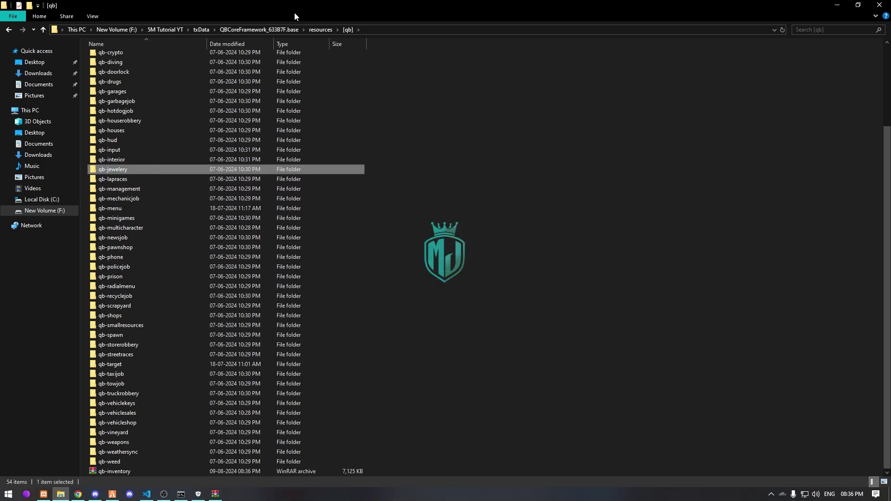
pyautogui.click(78, 494)
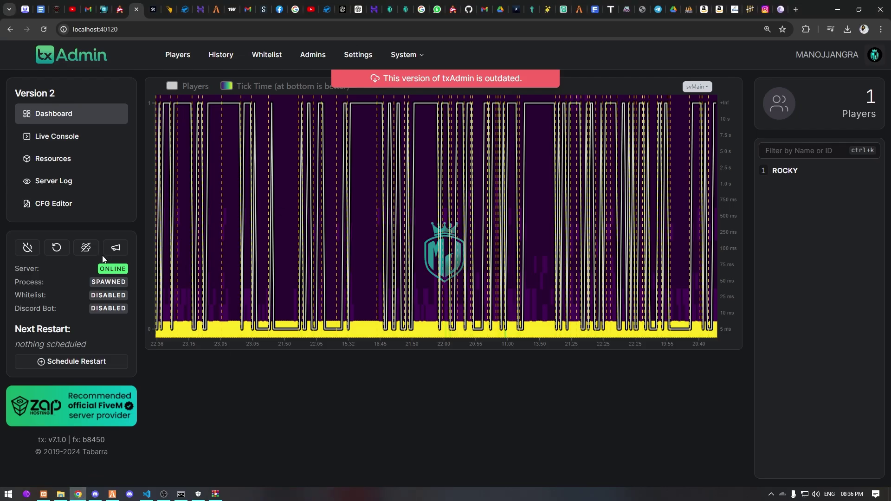
pyautogui.click(57, 249)
# Step: Confirm the server restart and open the new Quasar inventory in-game with Tab
pyautogui.click(553, 285)
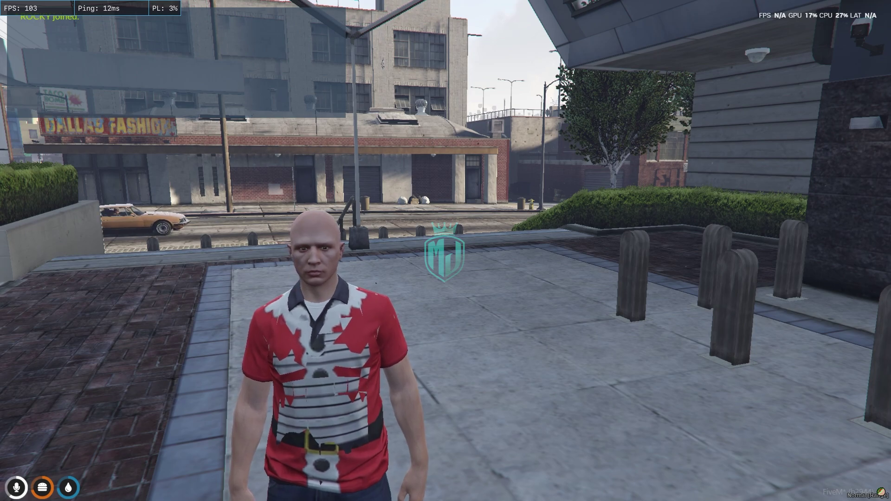
pyautogui.press('Tab')
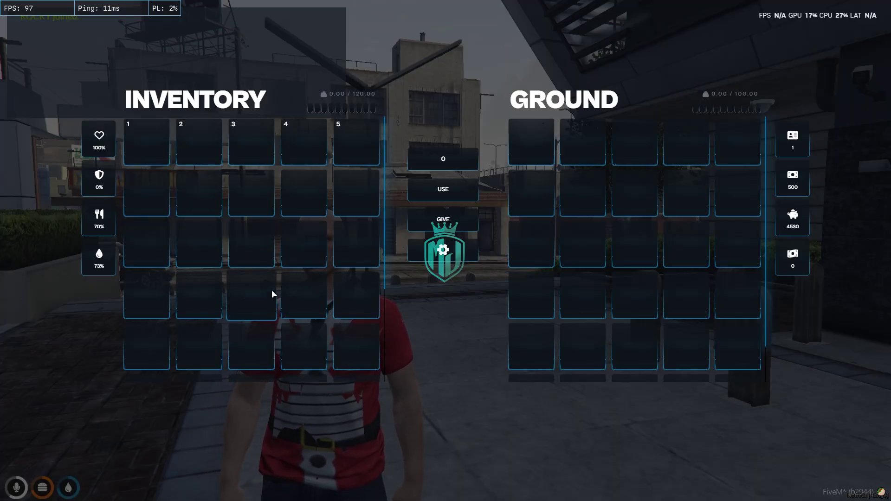
pyautogui.scroll(-1, 695, 243)
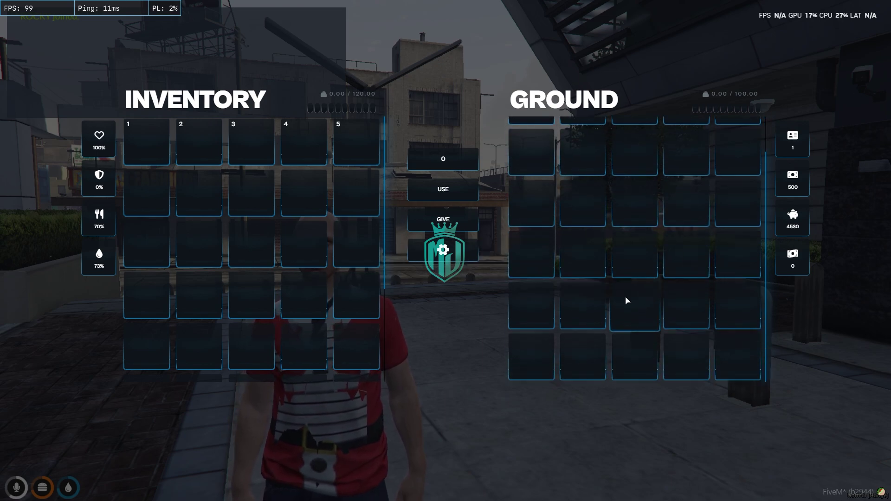
pyautogui.scroll(1, 627, 301)
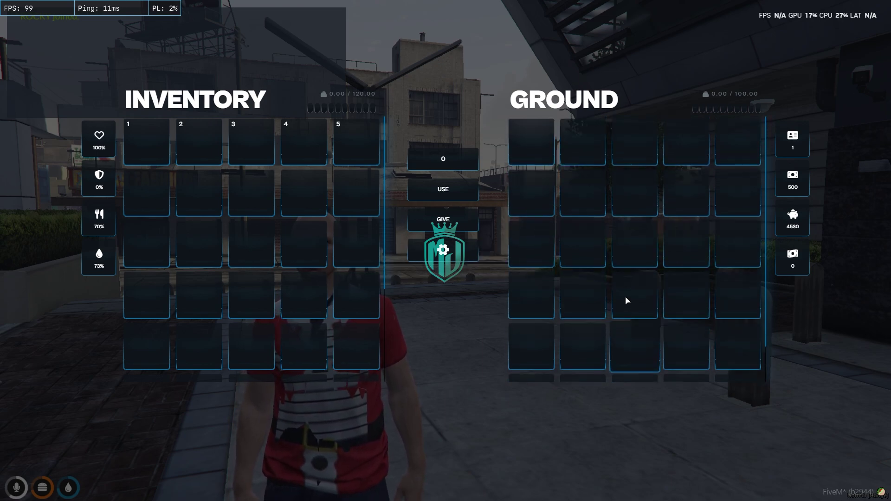
pyautogui.click(443, 251)
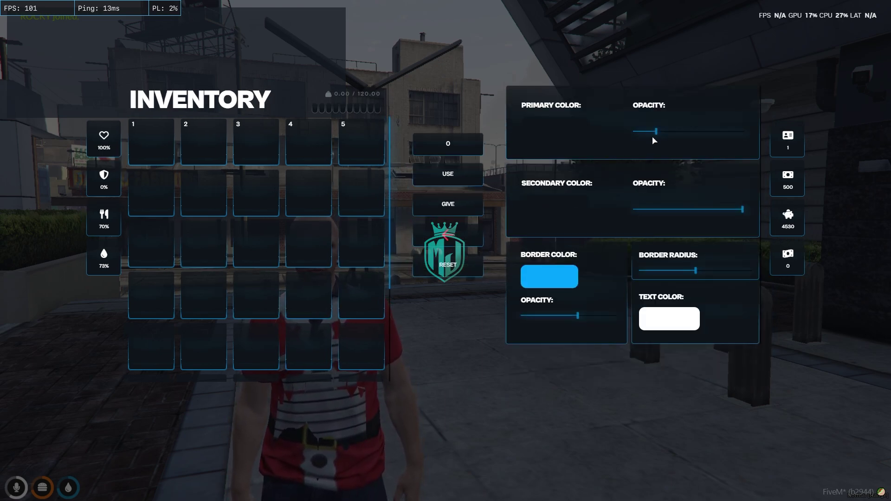
# Step: Adjust the primary and secondary colour opacity sliders
pyautogui.moveTo(667, 132); pyautogui.dragTo(702, 136)
pyautogui.moveTo(647, 141); pyautogui.dragTo(667, 142)
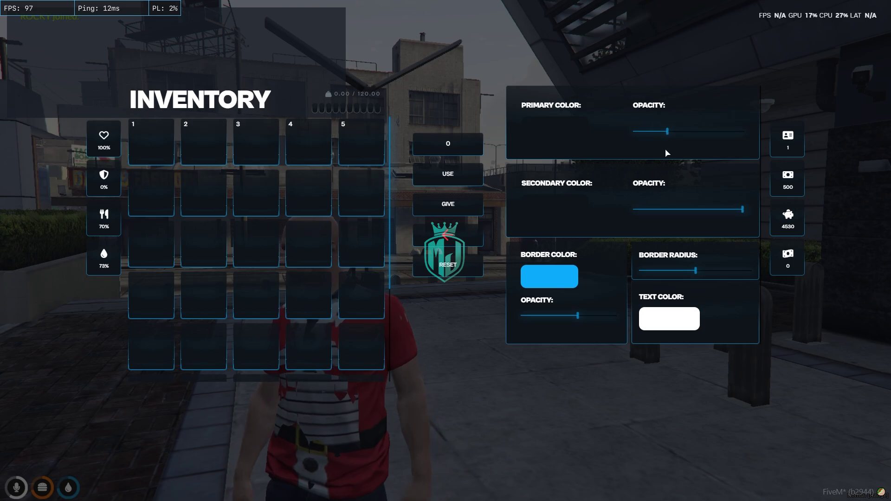
pyautogui.moveTo(678, 214); pyautogui.dragTo(731, 209)
# Step: Set the border colour to bright green (87,246,19) and raise border radius and opacity
pyautogui.click(549, 276)
pyautogui.moveTo(566, 307); pyautogui.dragTo(629, 309)
pyautogui.moveTo(587, 363)
pyautogui.mouseDown()
pyautogui.moveTo(578, 363)
pyautogui.moveTo(605, 362)
pyautogui.mouseUp()
pyautogui.click(619, 291)
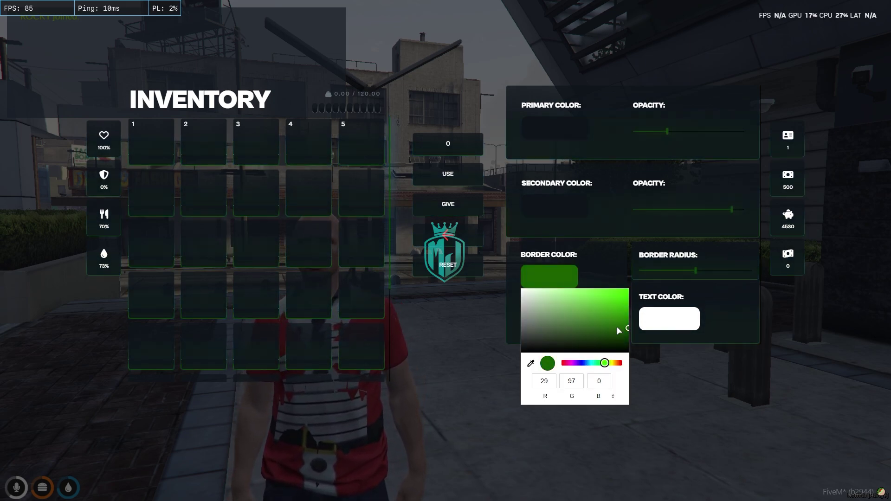
pyautogui.click(589, 253)
pyautogui.moveTo(695, 271); pyautogui.dragTo(742, 271)
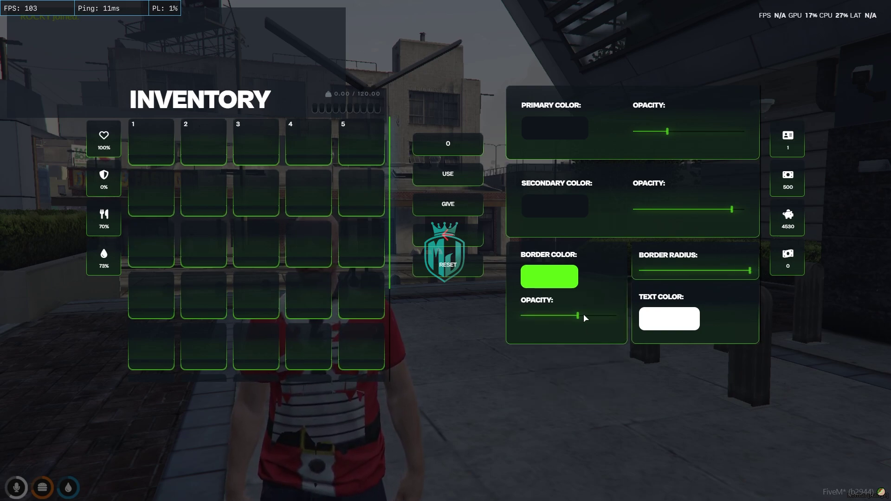
pyautogui.moveTo(575, 315)
pyautogui.mouseDown()
pyautogui.moveTo(550, 316)
pyautogui.moveTo(610, 317)
pyautogui.moveTo(587, 316)
pyautogui.mouseUp()
pyautogui.click(672, 318)
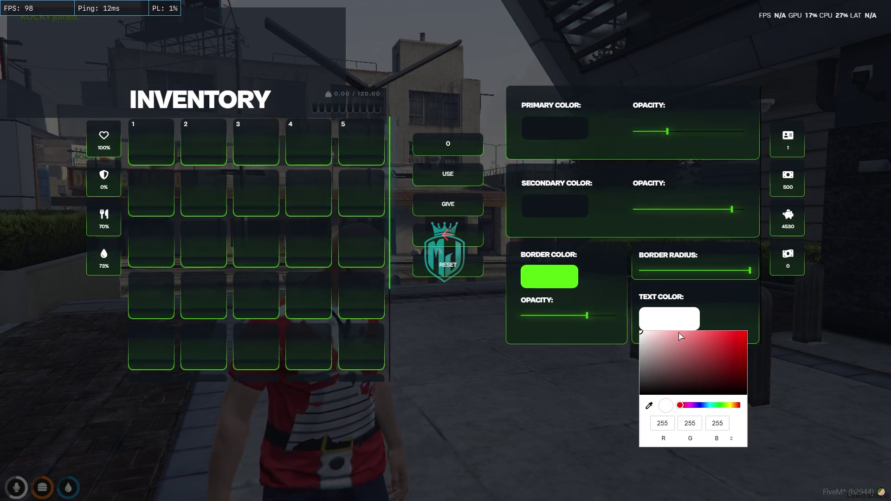
# Step: Keep the text colour white and return to the Inventory and Ground view
pyautogui.click(741, 352)
pyautogui.moveTo(730, 361); pyautogui.dragTo(616, 322)
pyautogui.click(616, 322)
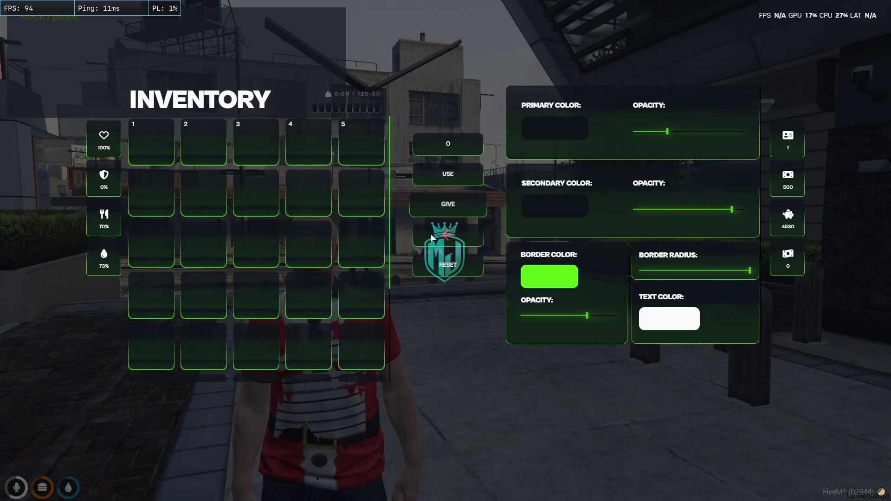
pyautogui.click(451, 232)
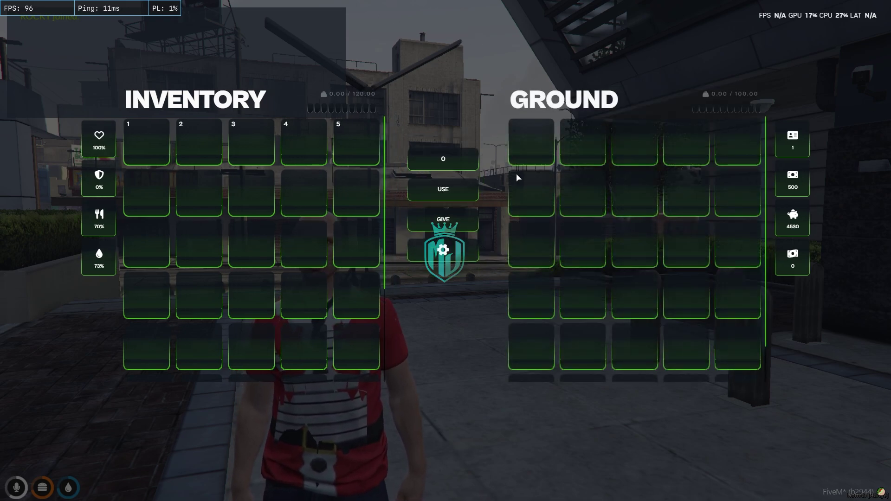
# Step: Reopen the inventory to confirm the green theme, then start typing the weapon_pistol giveitem command
pyautogui.scroll(-1, 315, 250)
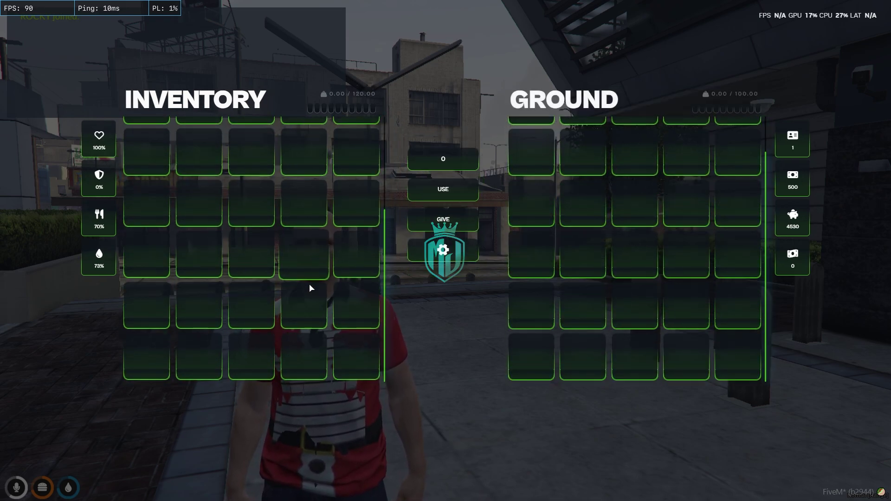
pyautogui.press('Escape')
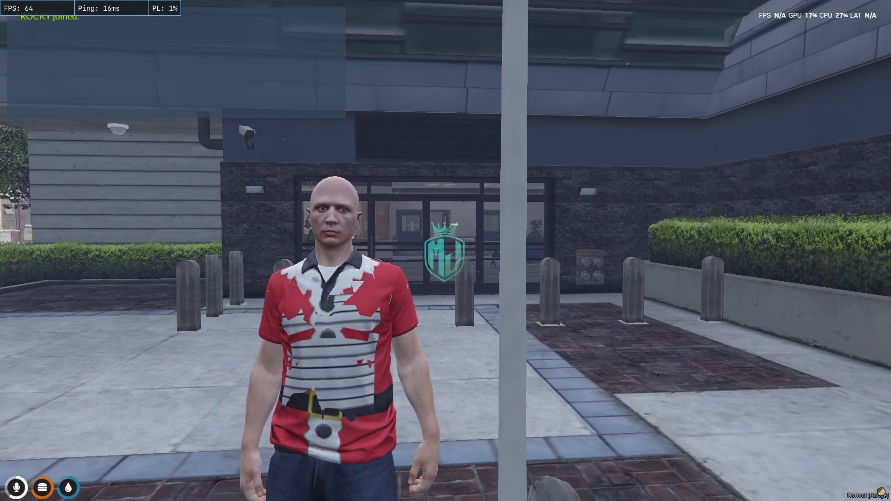
pyautogui.press('Tab')
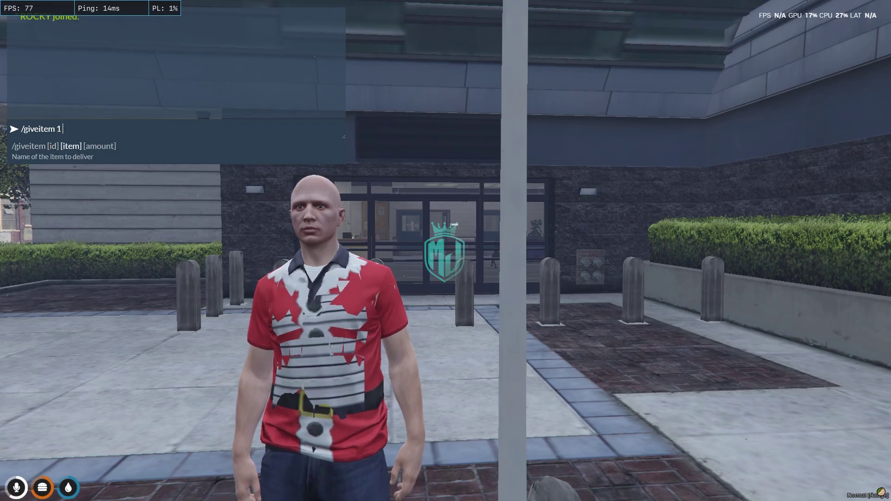
pyautogui.write('w')
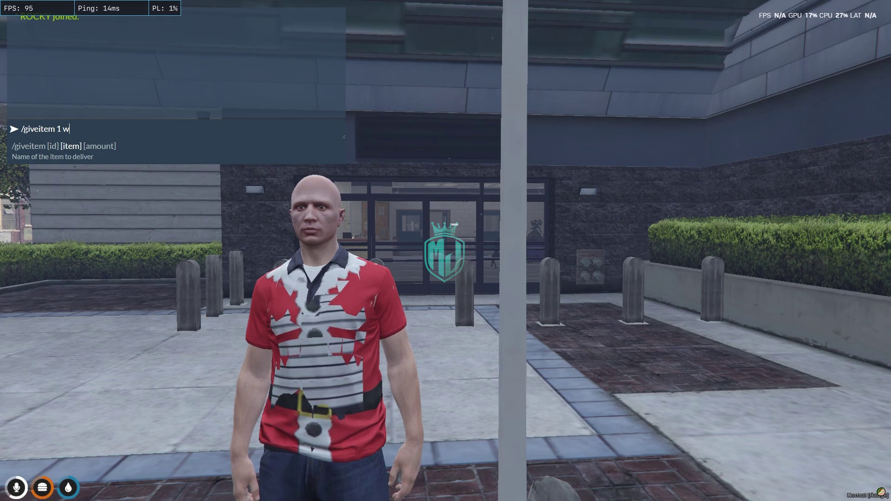
pyautogui.write('eapon_pisto')
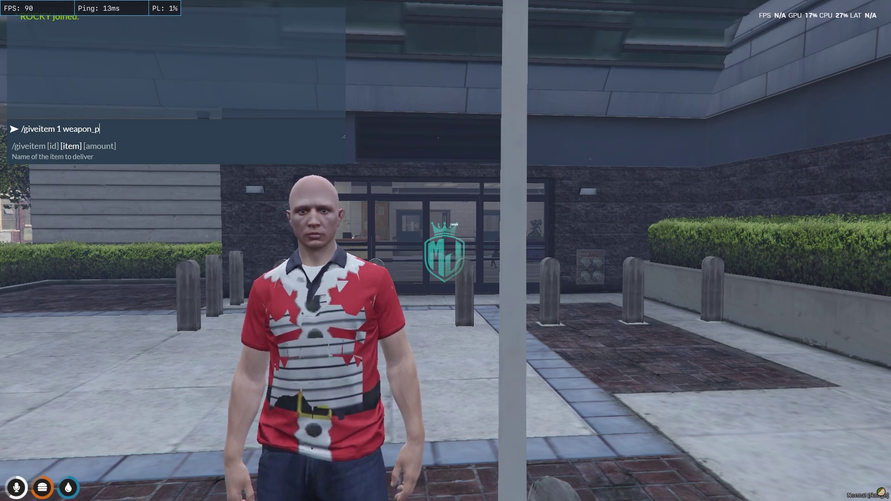